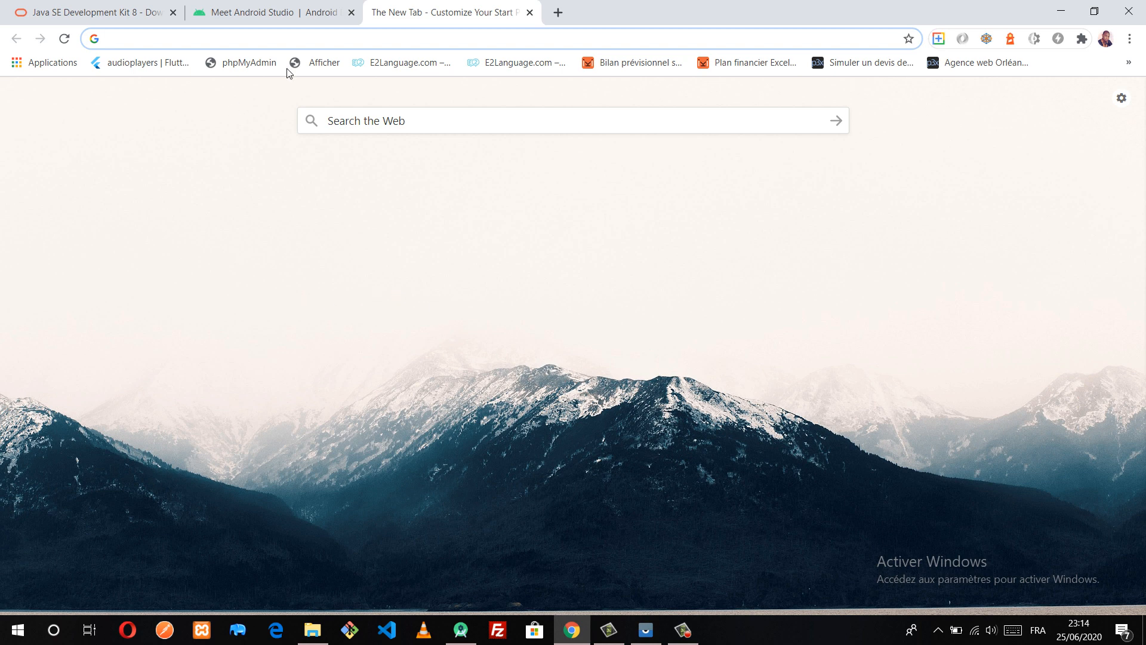
# Close the Meet Android Studio and Java SE Development Kit 8 pages, and open google.com in the remaining tab.
pyautogui.click(351, 13)
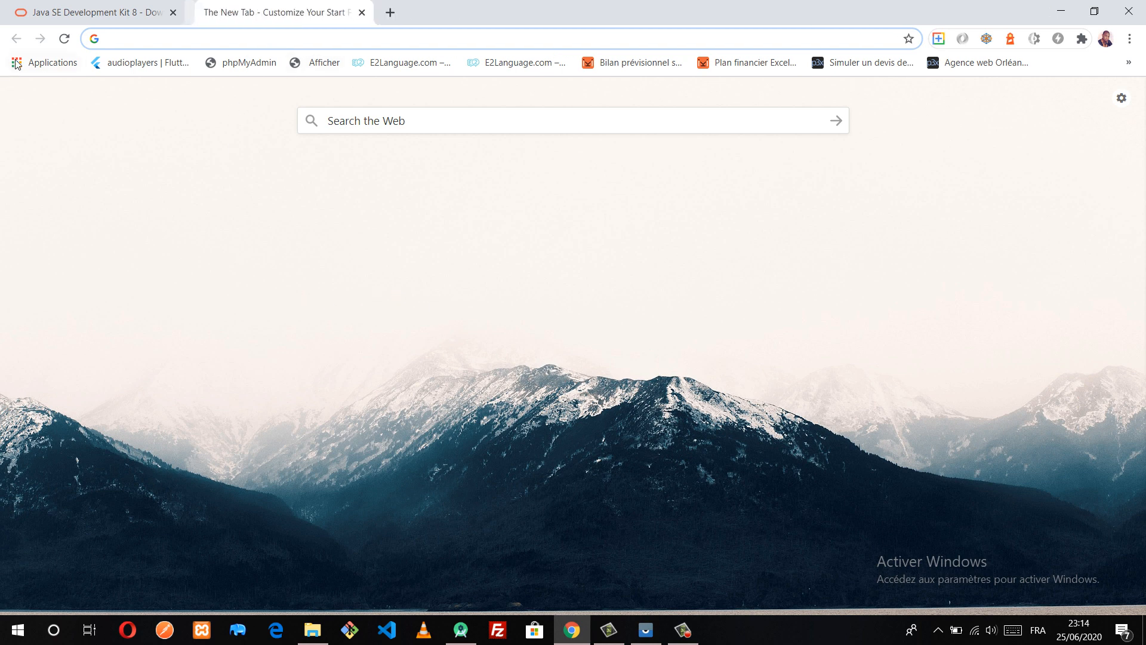
pyautogui.click(173, 13)
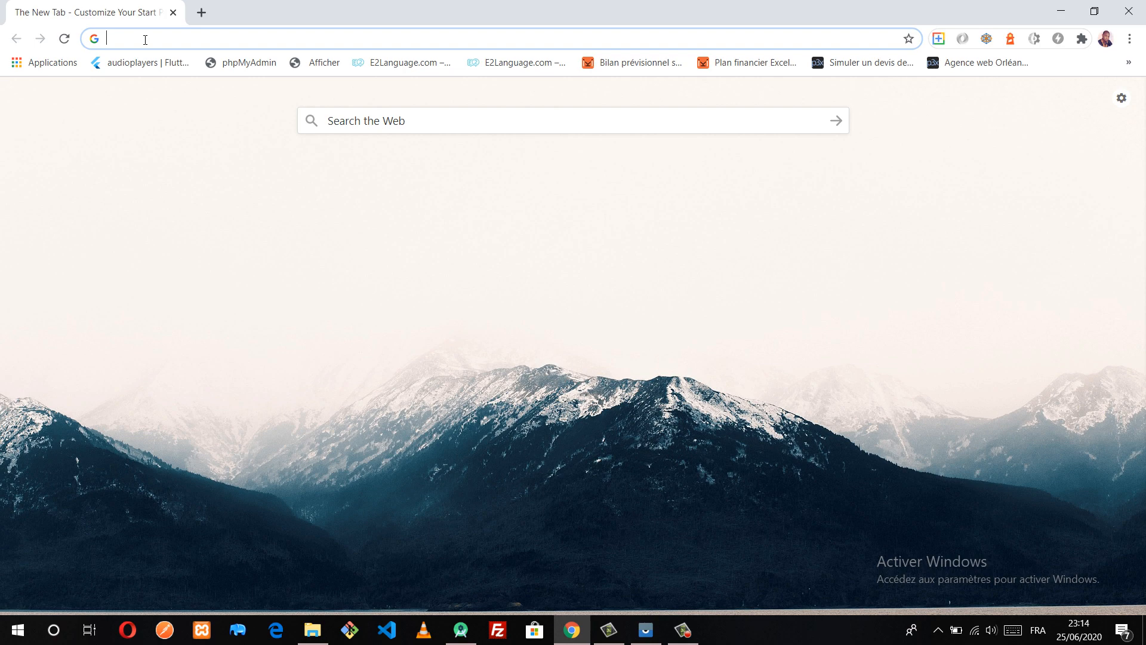
pyautogui.write('google.com')
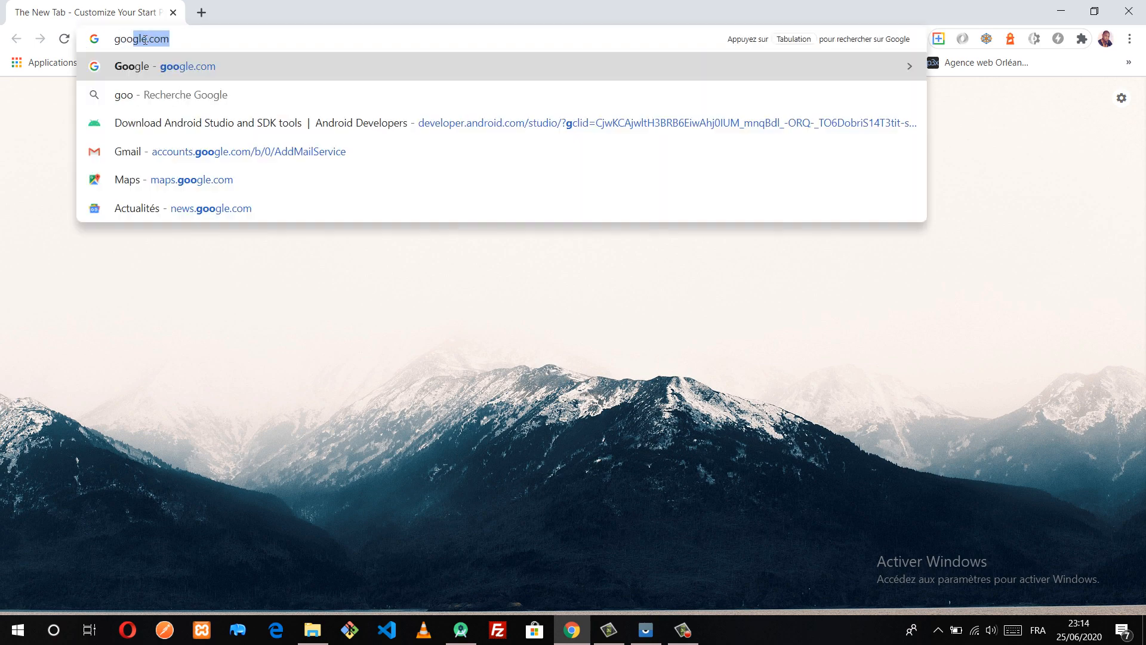
pyautogui.press('Return')
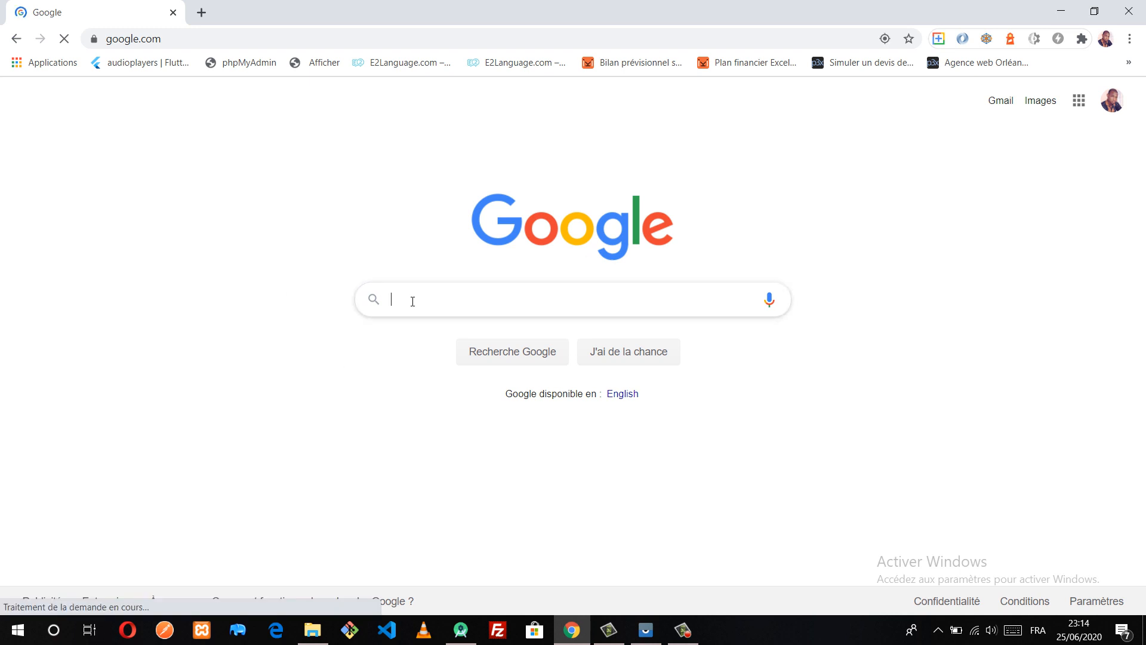
# Search Google for jdk and open Oracle's Java SE Development Kit 8 downloads page.
pyautogui.write('jdk')
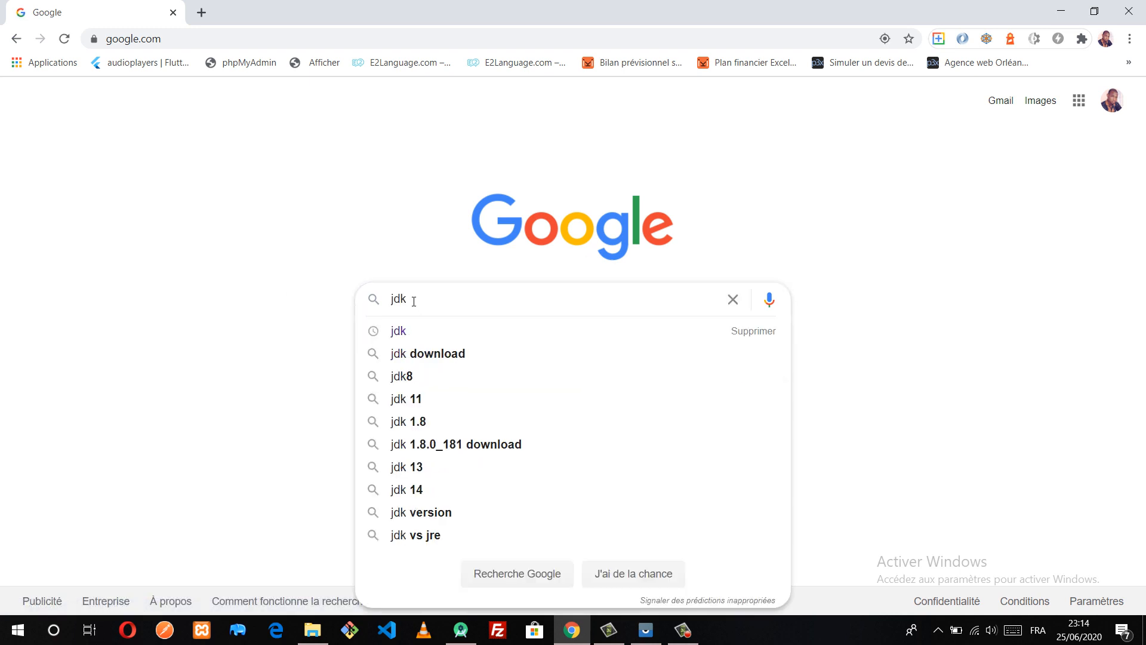
pyautogui.press('Return')
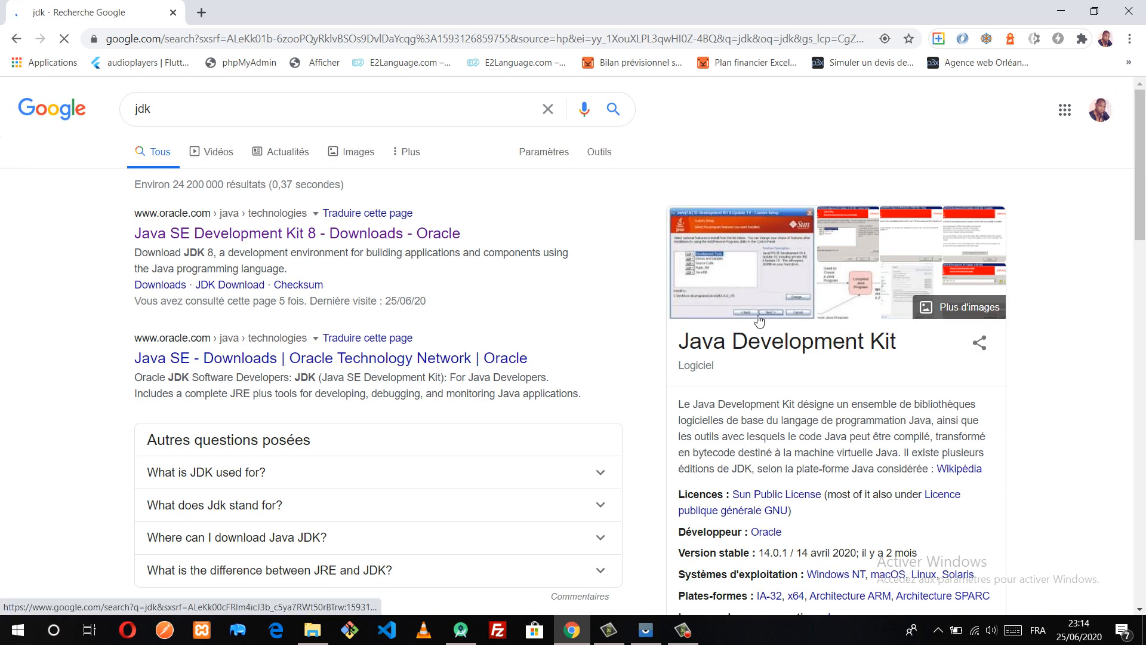
pyautogui.click(174, 233)
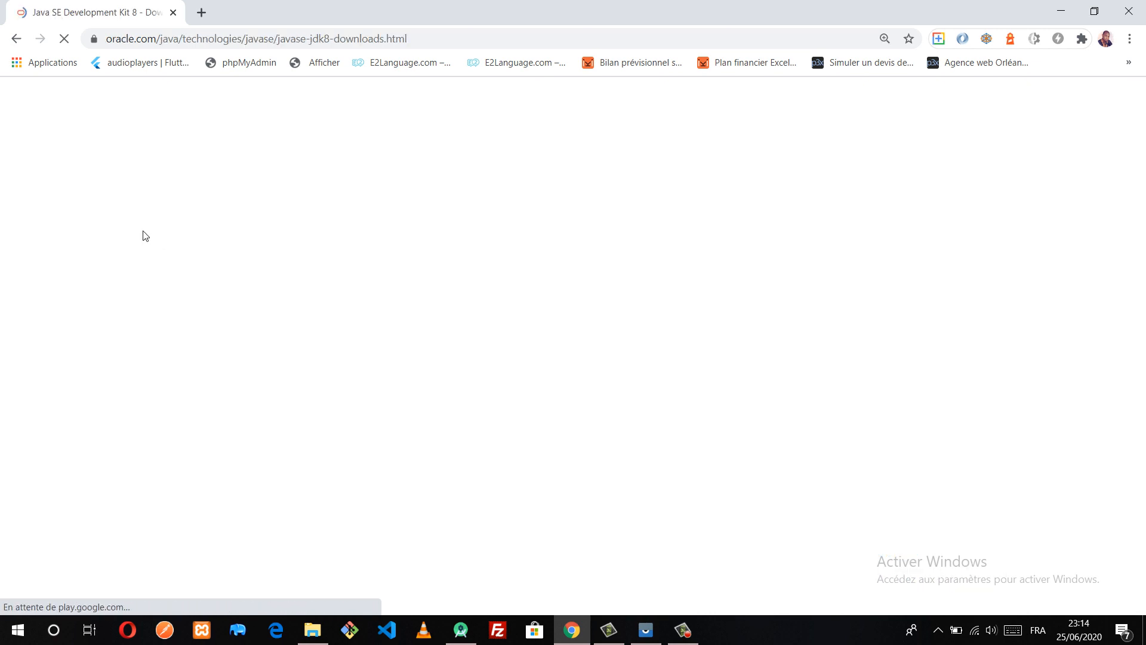
# Examine the license notice and the Java SE Development Kit 8u251 download table, comparing the Linux, macOS, Solaris and Windows packages.
pyautogui.scroll(-12, 524, 363)
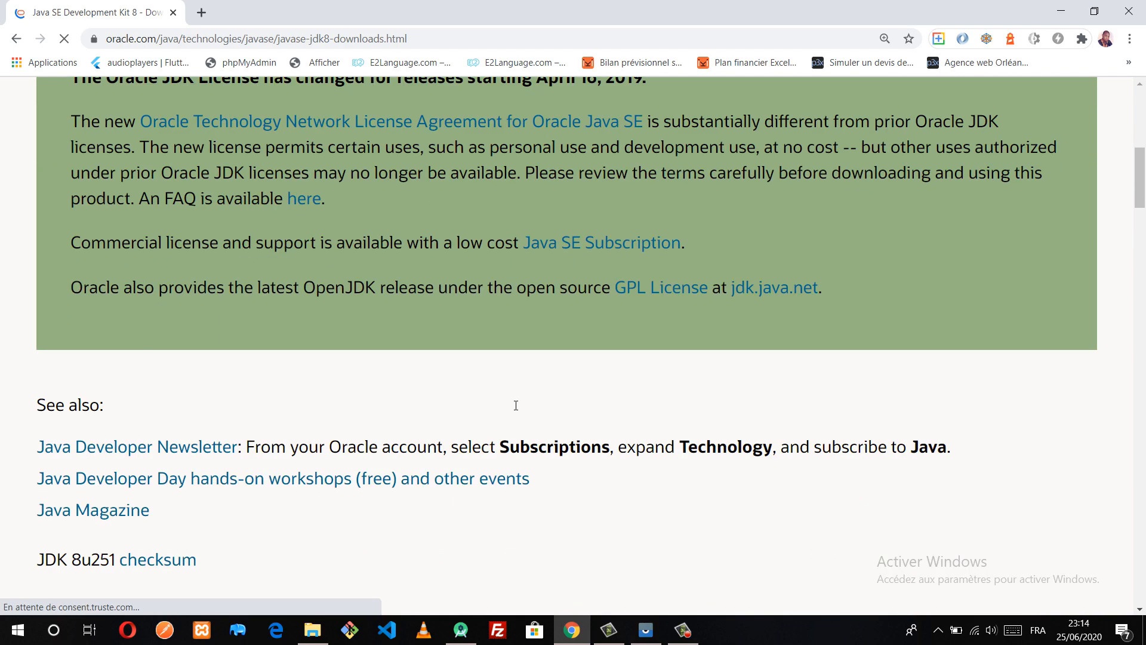
pyautogui.scroll(-3, 513, 423)
pyautogui.scroll(-3, 1011, 300)
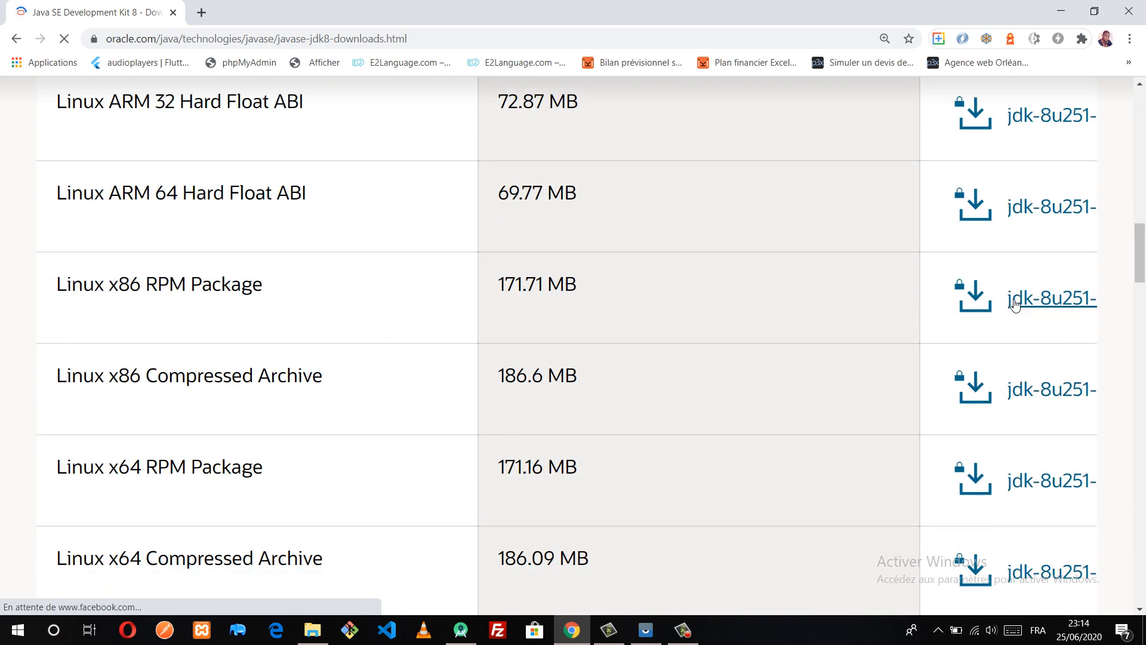
pyautogui.scroll(3, 1006, 286)
pyautogui.scroll(3, 992, 361)
pyautogui.scroll(-5, 94, 129)
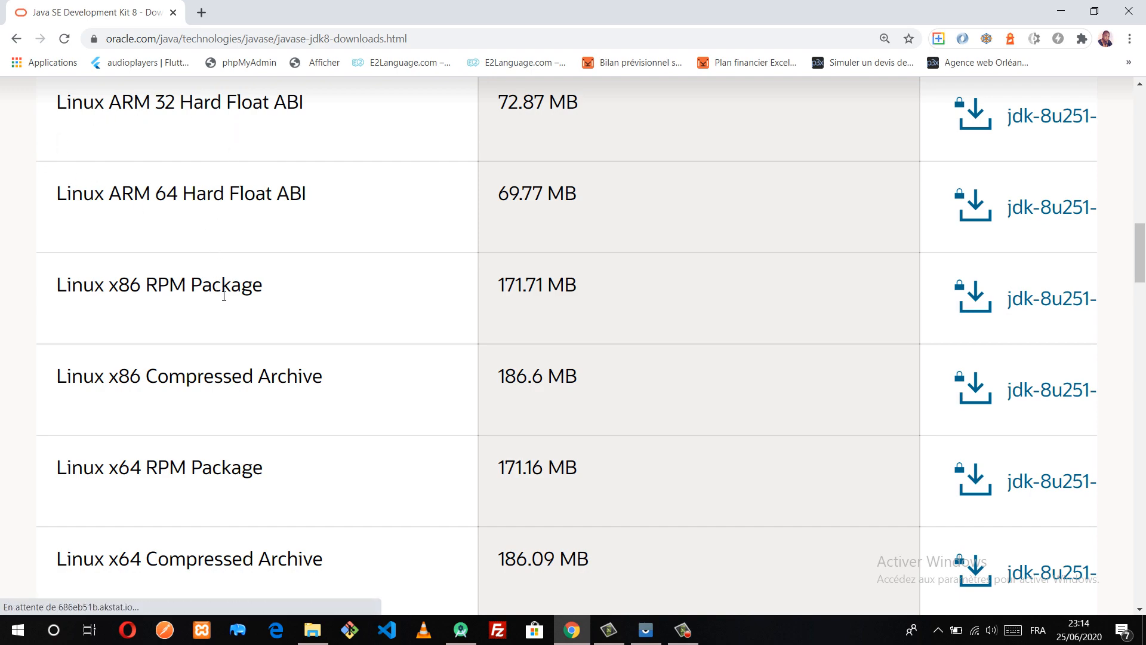
pyautogui.scroll(-3, 317, 350)
pyautogui.scroll(15, 317, 350)
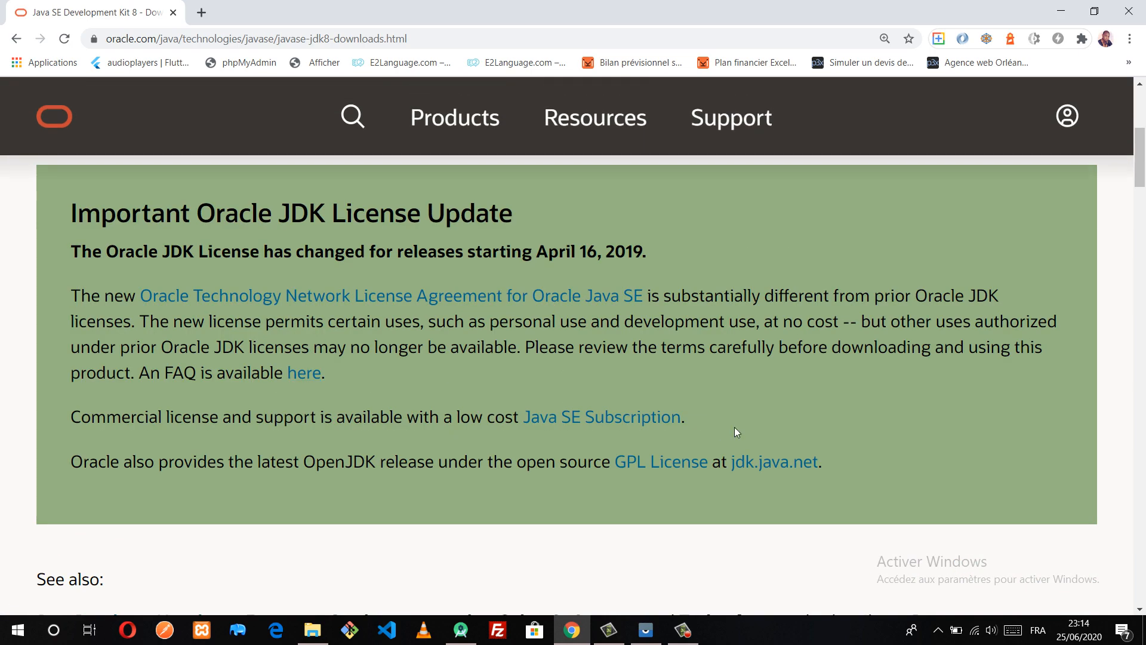
pyautogui.scroll(-3, 735, 428)
pyautogui.scroll(3, 685, 414)
pyautogui.scroll(-10, 626, 420)
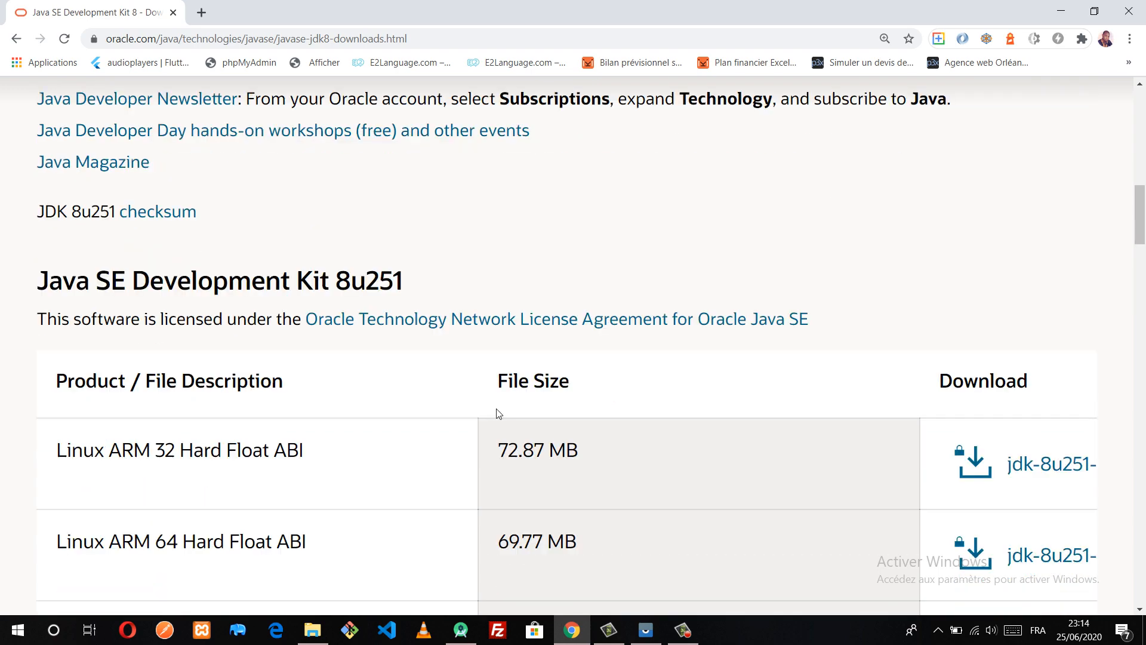
pyautogui.scroll(-5, 238, 376)
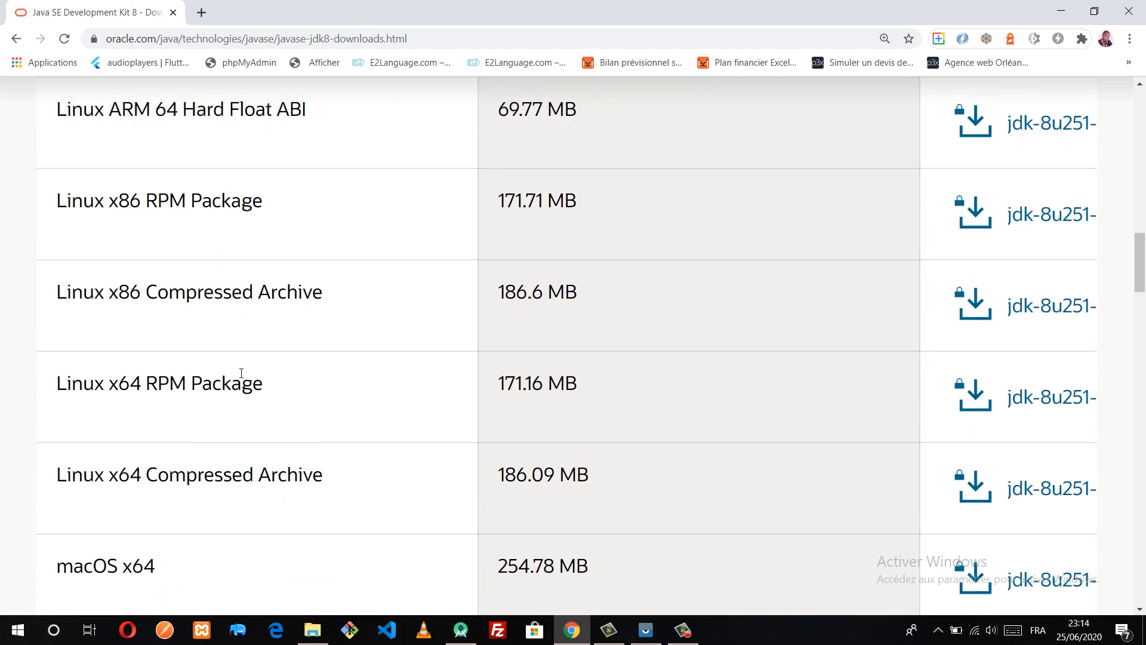
pyautogui.scroll(5, 905, 352)
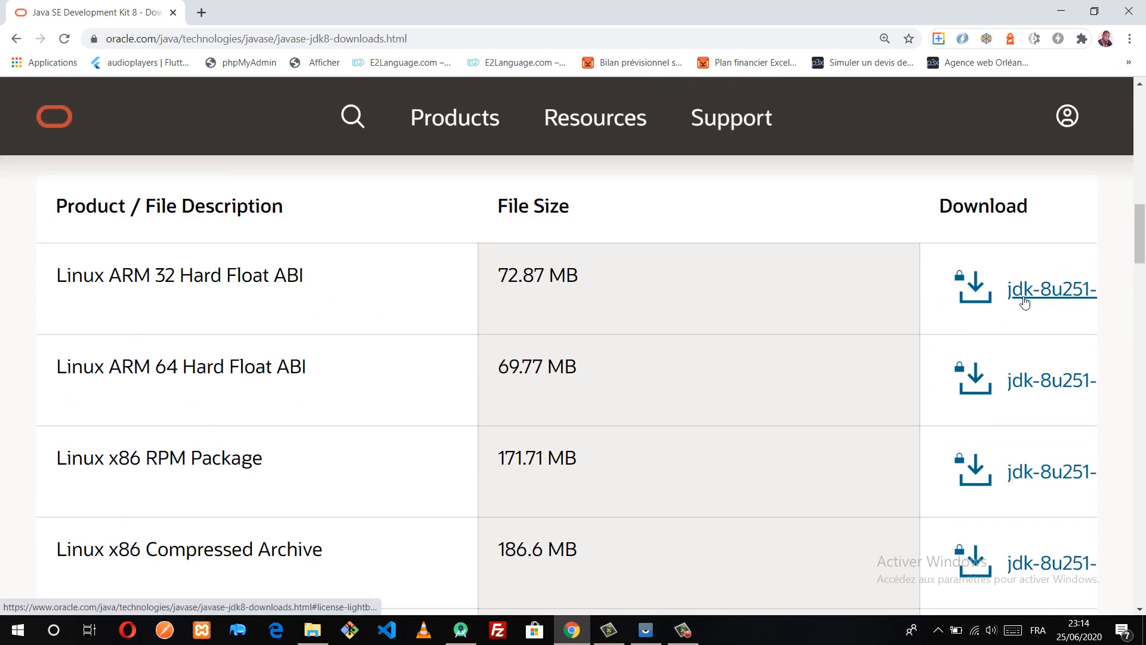
pyautogui.scroll(3, 331, 371)
pyautogui.scroll(-6, 333, 371)
pyautogui.scroll(-5, 334, 364)
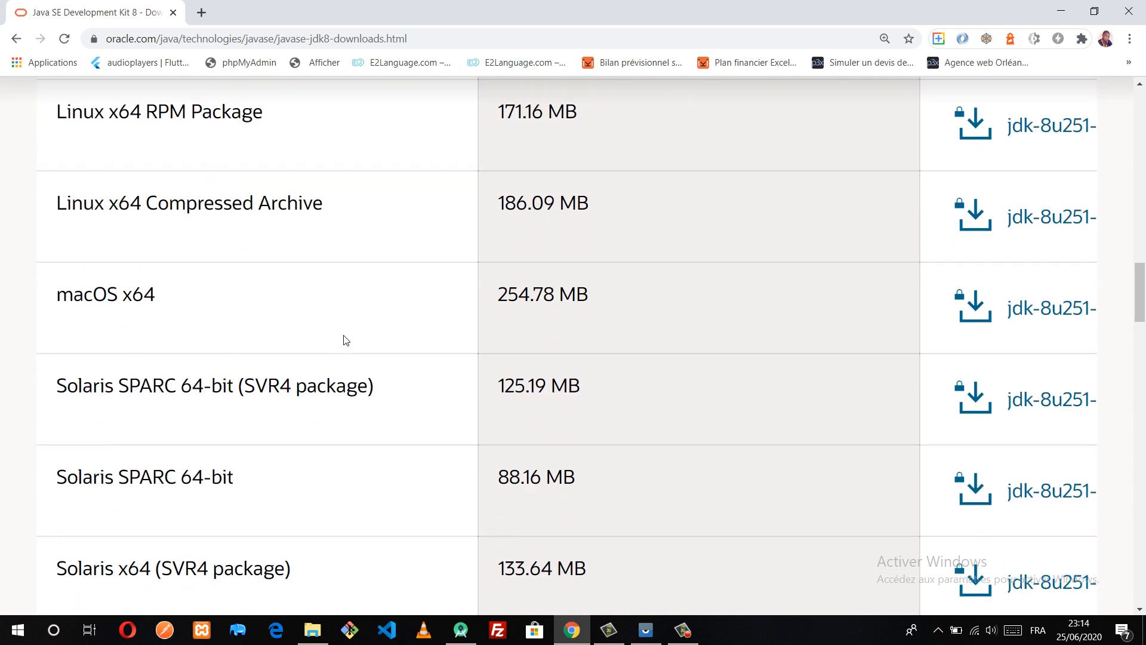
pyautogui.scroll(-5, 344, 343)
pyautogui.scroll(3, 344, 340)
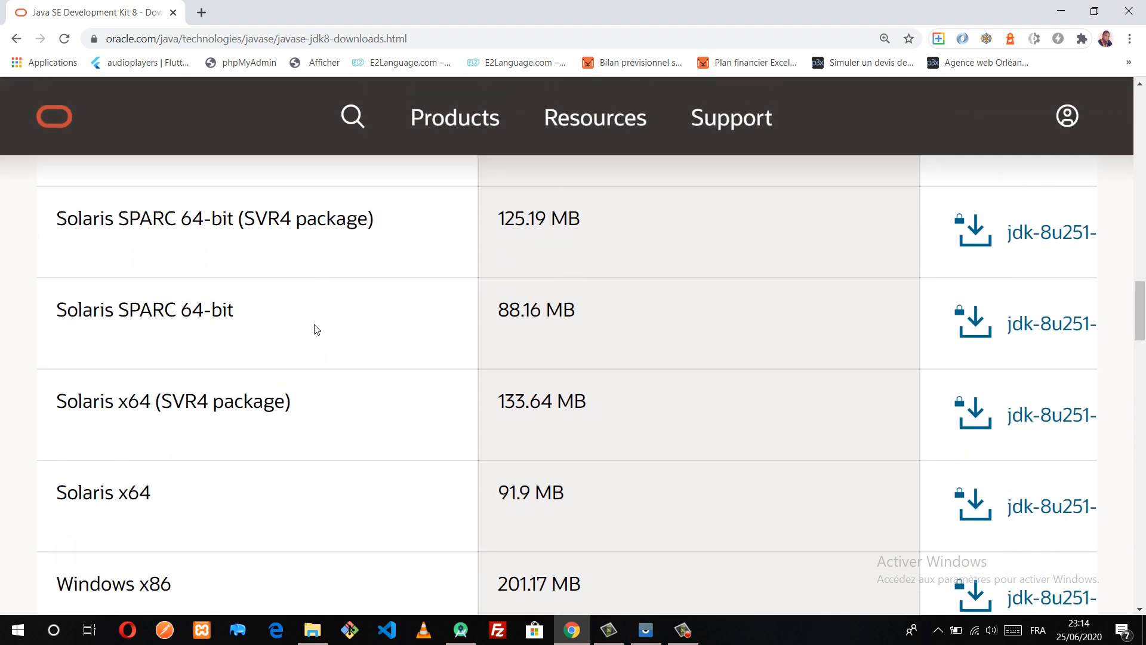
pyautogui.scroll(3, 220, 365)
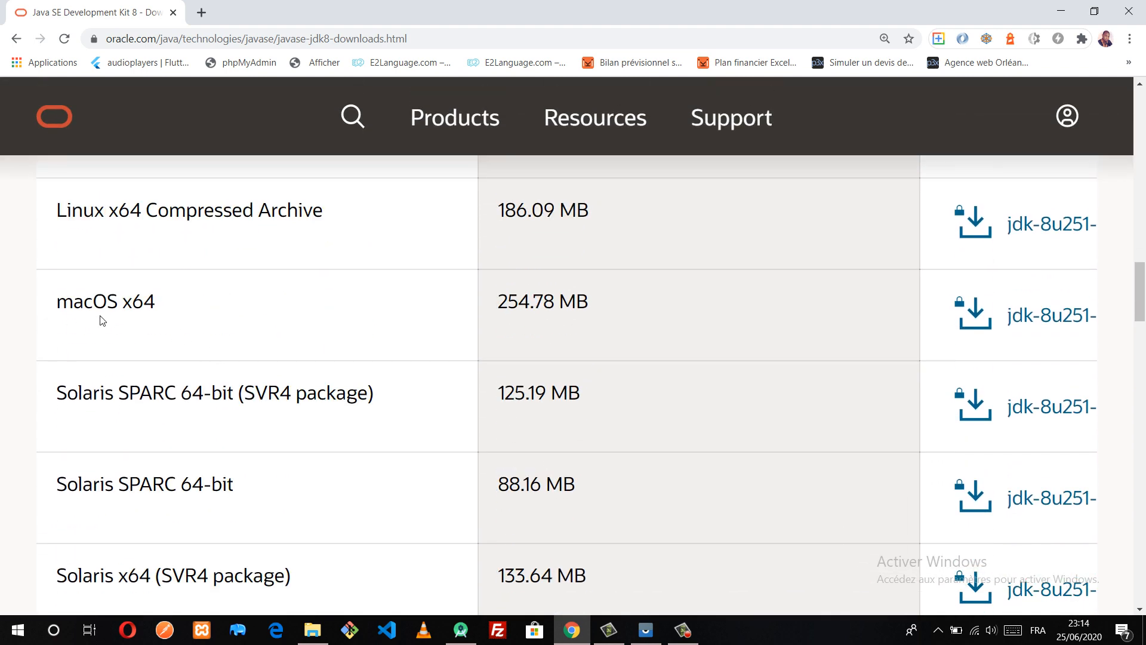
pyautogui.scroll(-4, 496, 352)
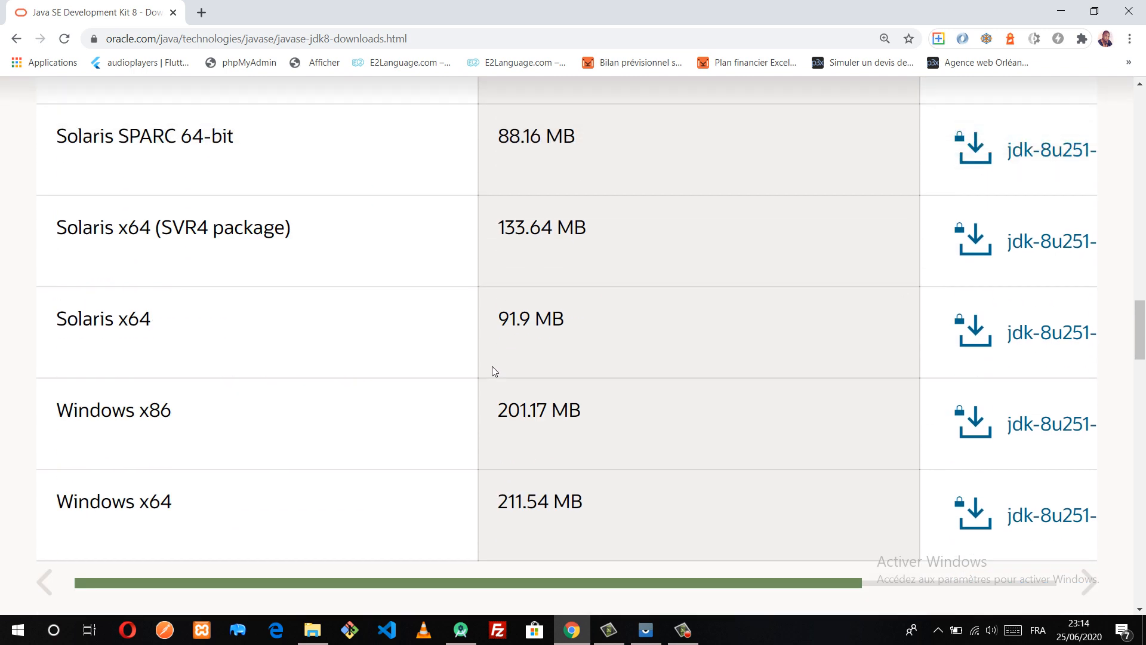
pyautogui.scroll(-3, 310, 373)
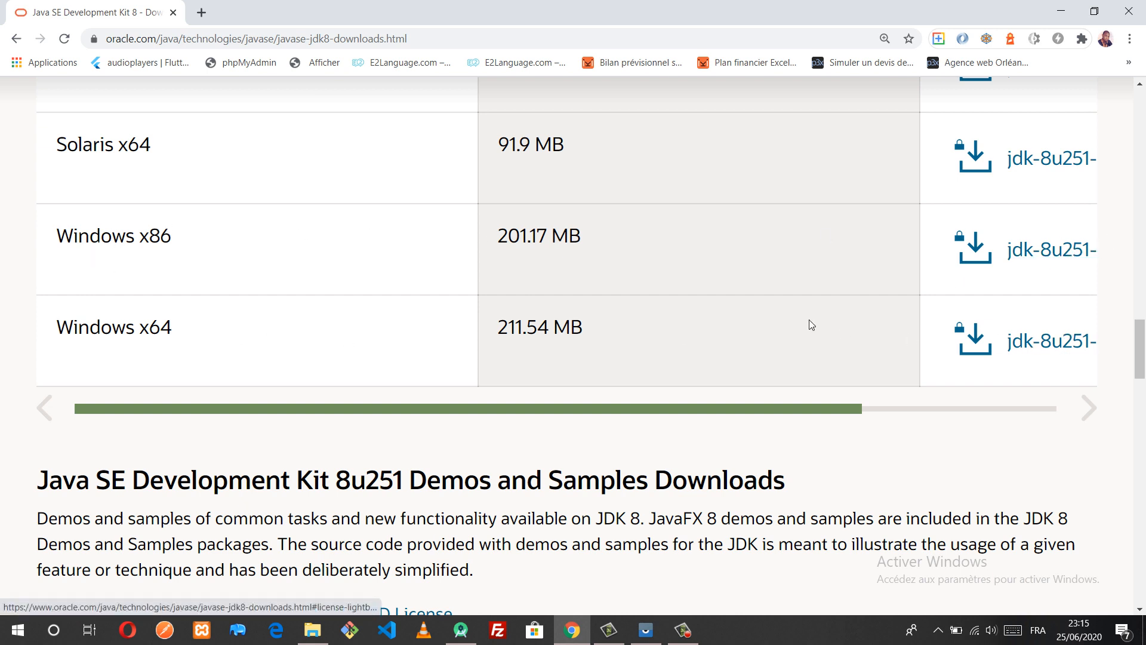
pyautogui.scroll(20, 870, 209)
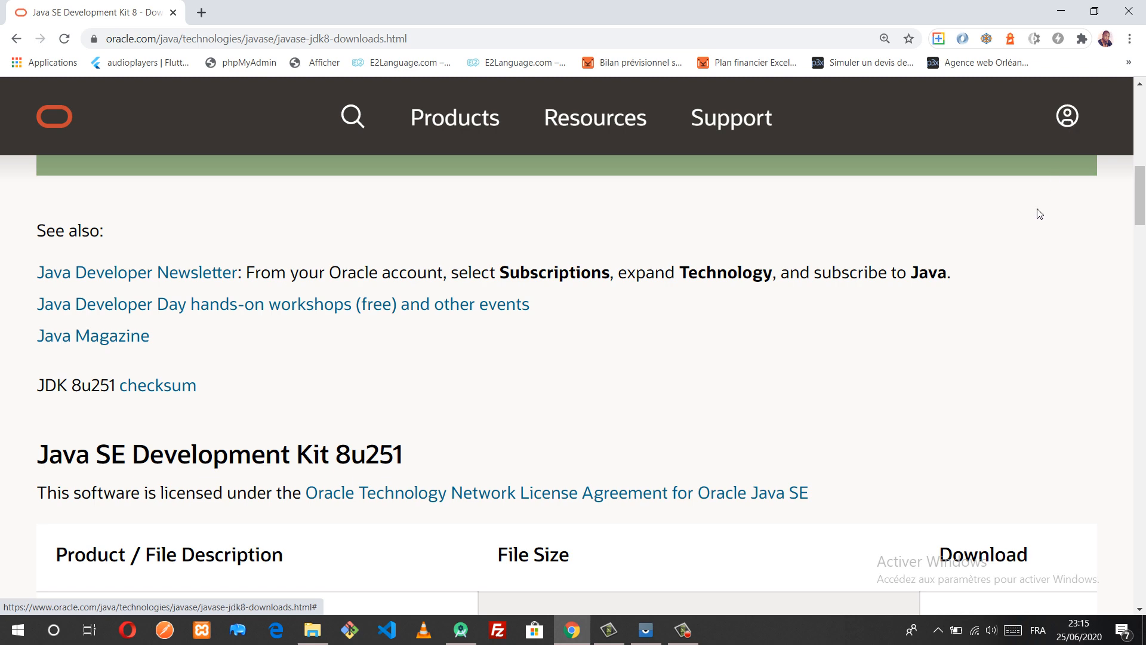
pyautogui.scroll(-6, 1040, 213)
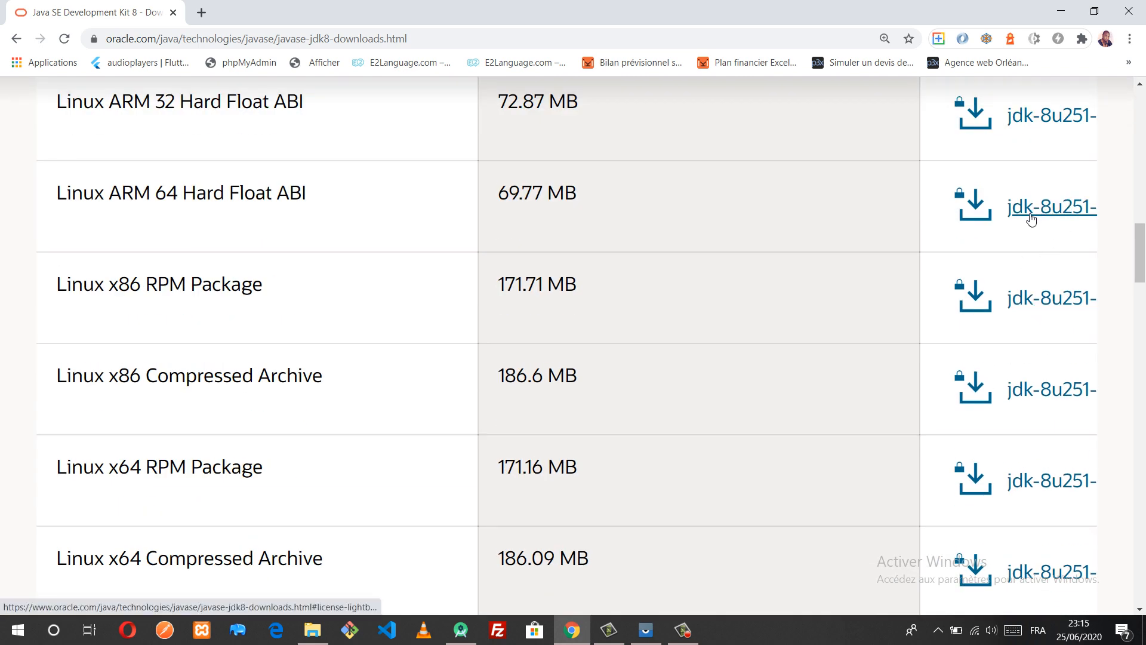
pyautogui.scroll(-10, 568, 334)
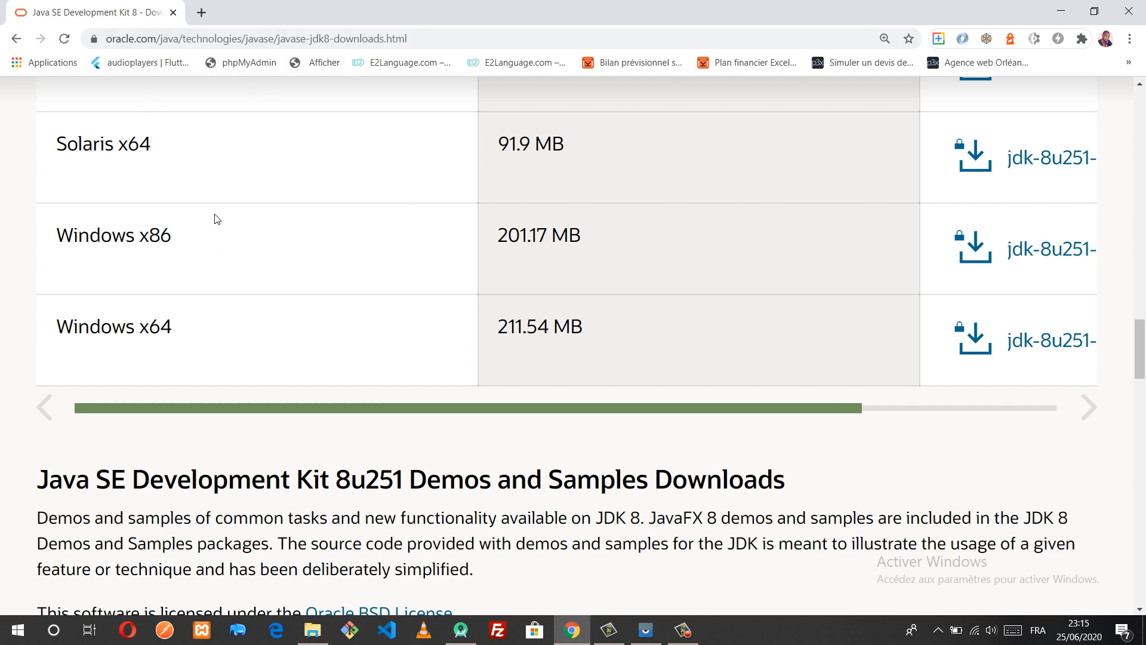
# Open google.com in a new browser tab, keeping the JDK downloads page open.
pyautogui.click(193, 18)
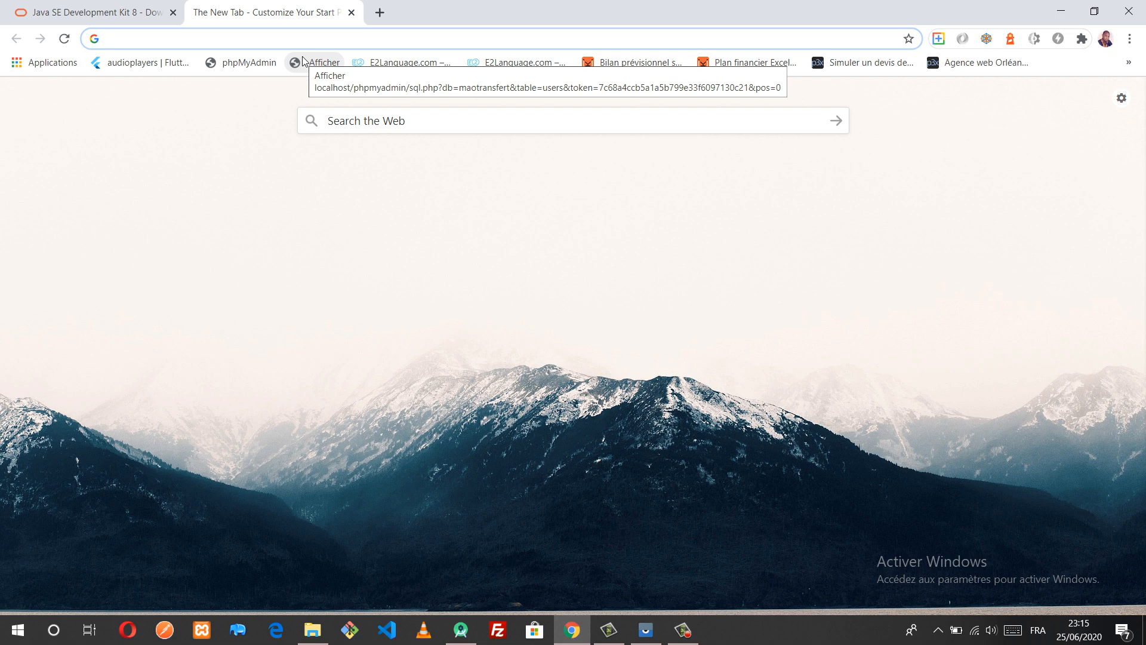
pyautogui.write('google.com')
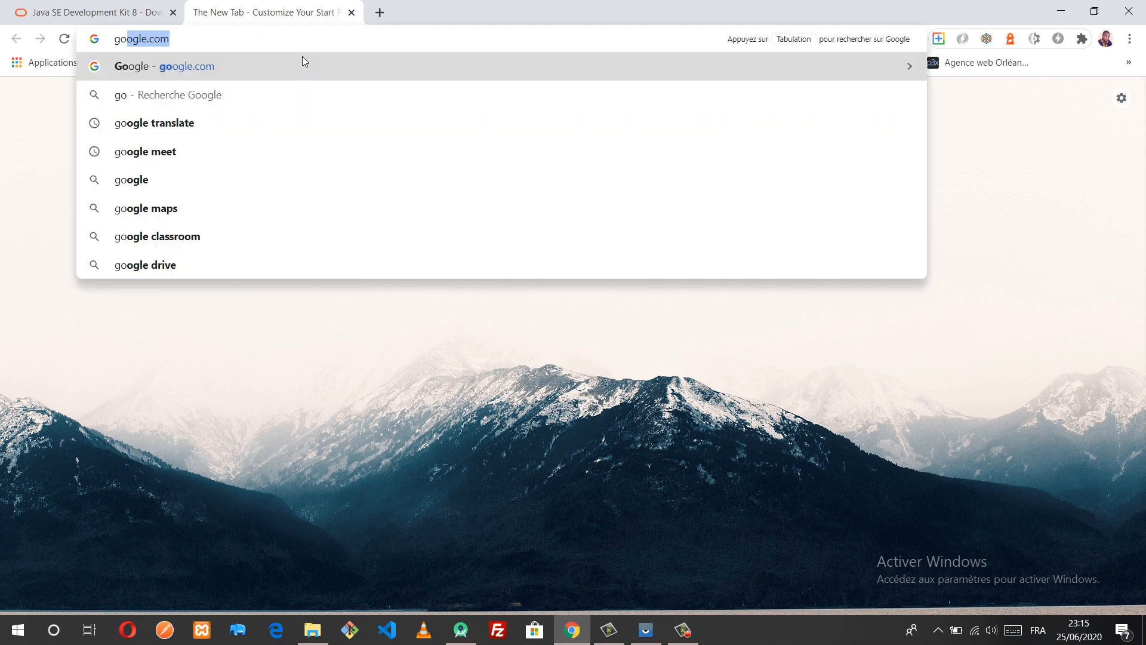
pyautogui.press('Return')
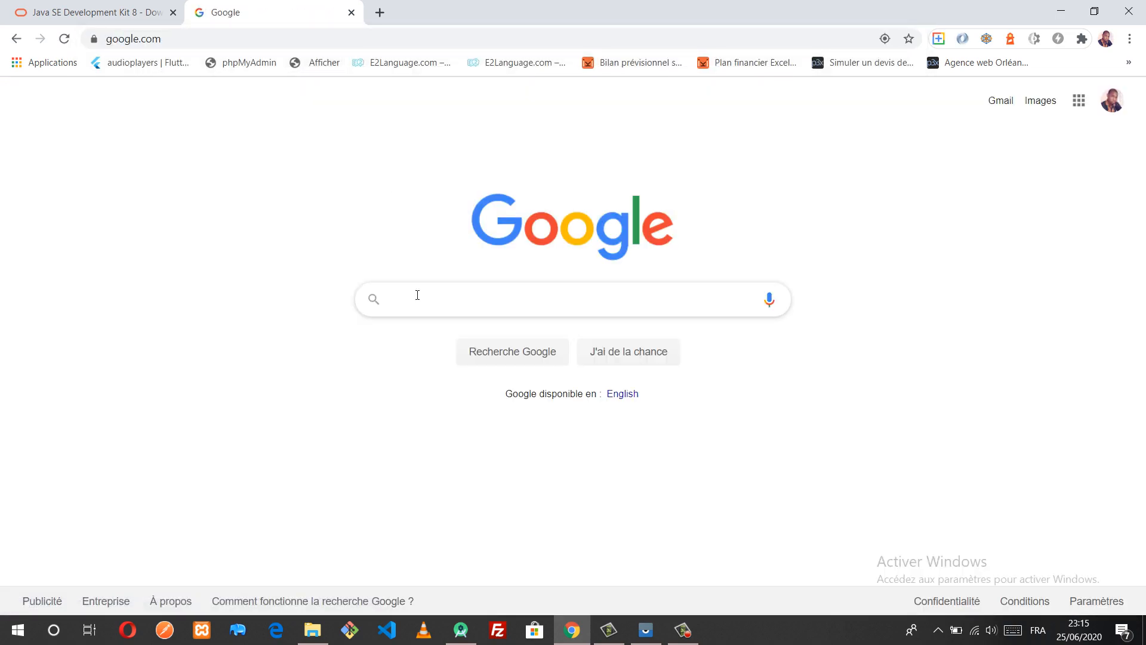
# Search Google for Android Studio and open the "Download Android Studio - The Official Android IDE" result.
pyautogui.click(418, 295)
pyautogui.write('Android Studi')
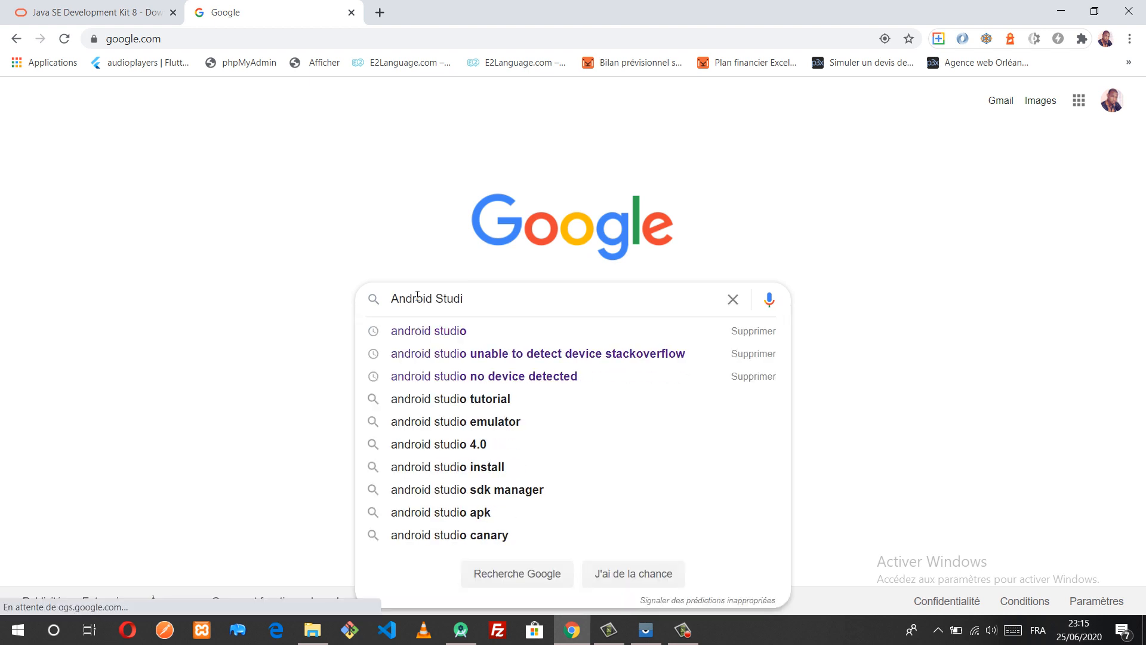
pyautogui.write('o')
pyautogui.press('Return')
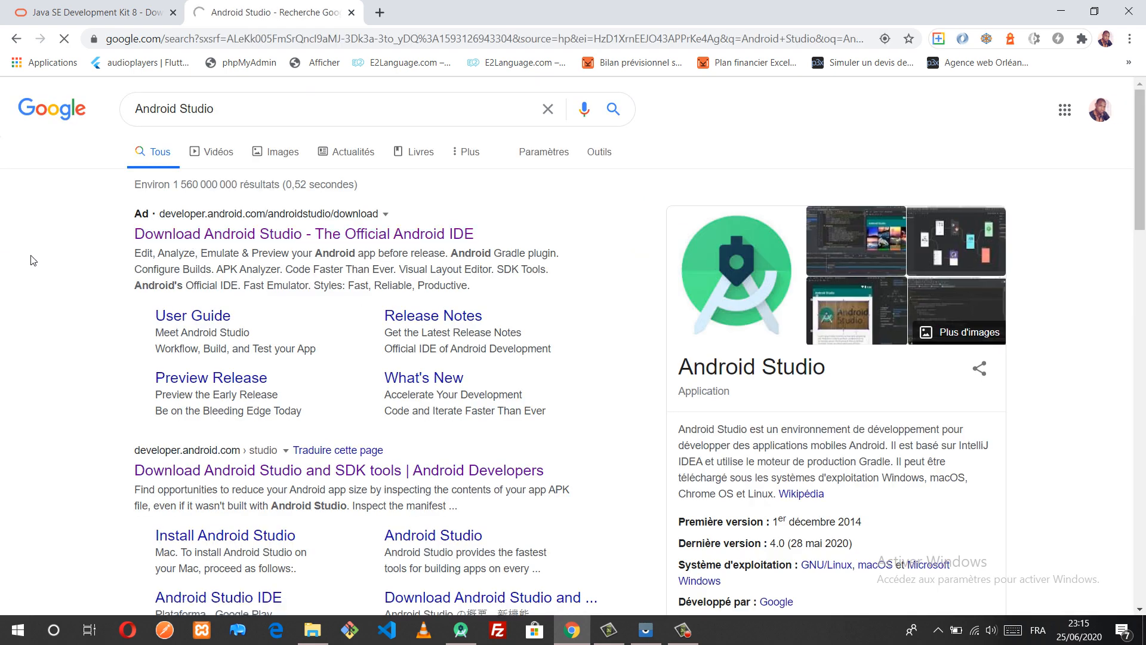
pyautogui.click(215, 239)
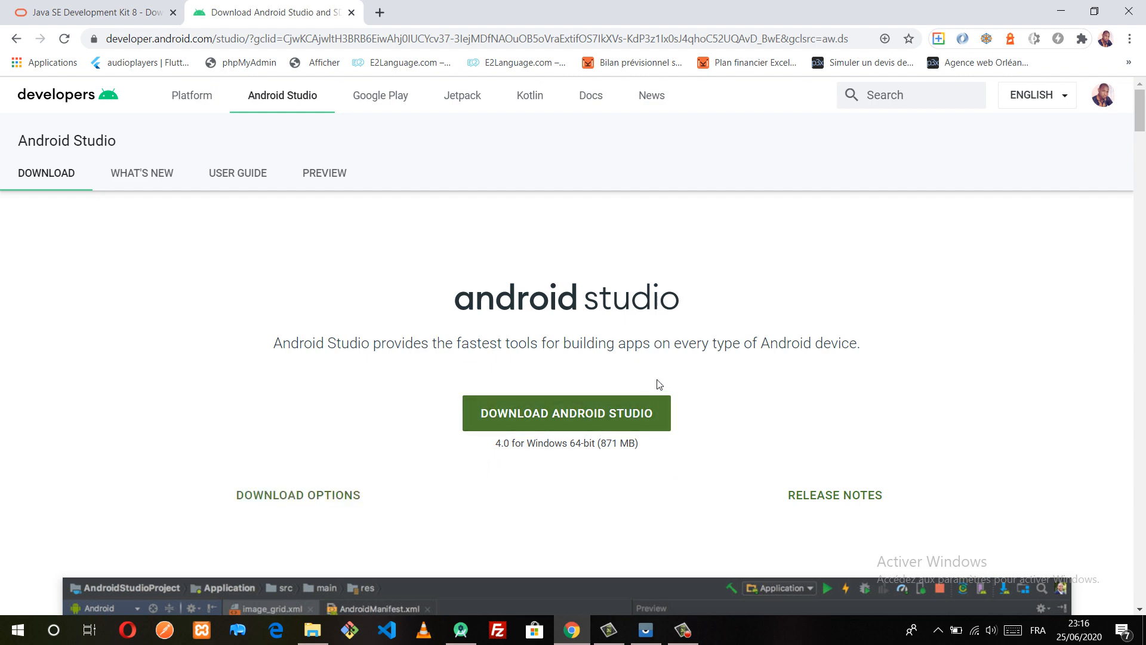
# Examine the Android Studio download page, including the feature sections, YouTube videos, latest news and the Android Studio downloads section.
pyautogui.scroll(-3, 658, 384)
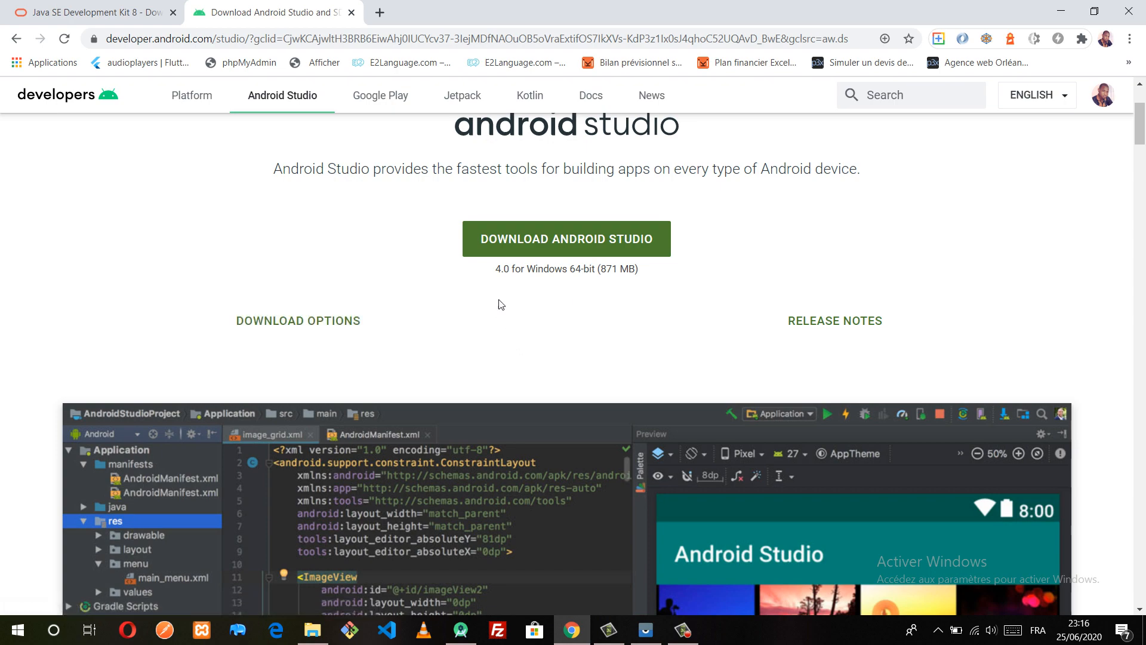
pyautogui.scroll(-1, 505, 324)
pyautogui.scroll(-2, 505, 324)
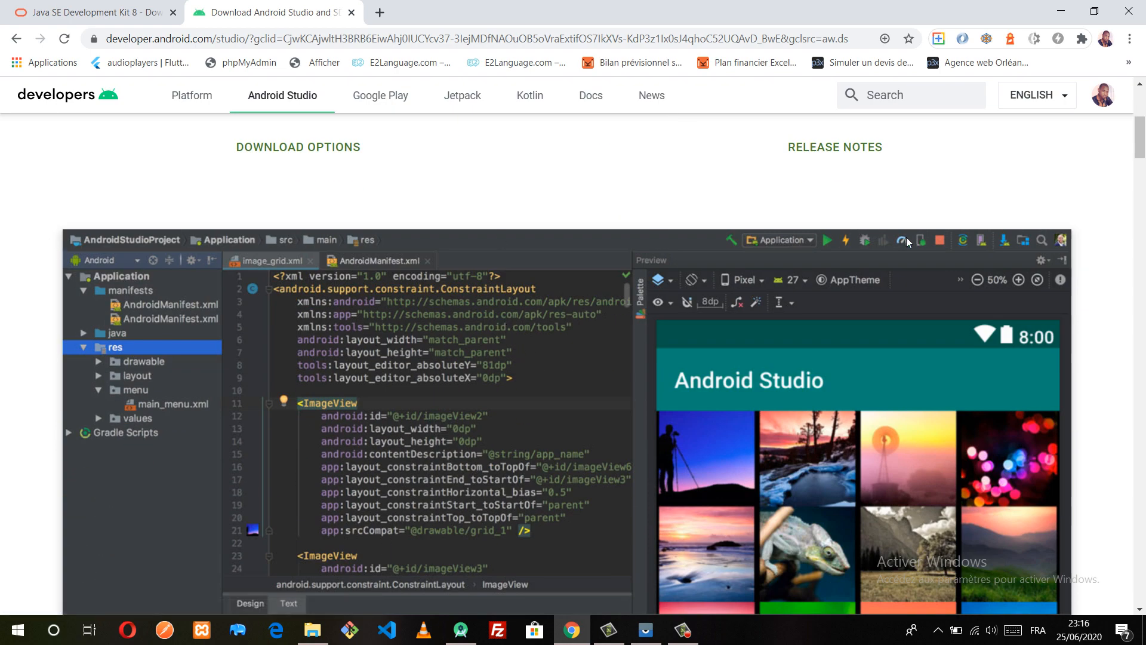
pyautogui.scroll(-6, 958, 392)
pyautogui.scroll(6, 552, 374)
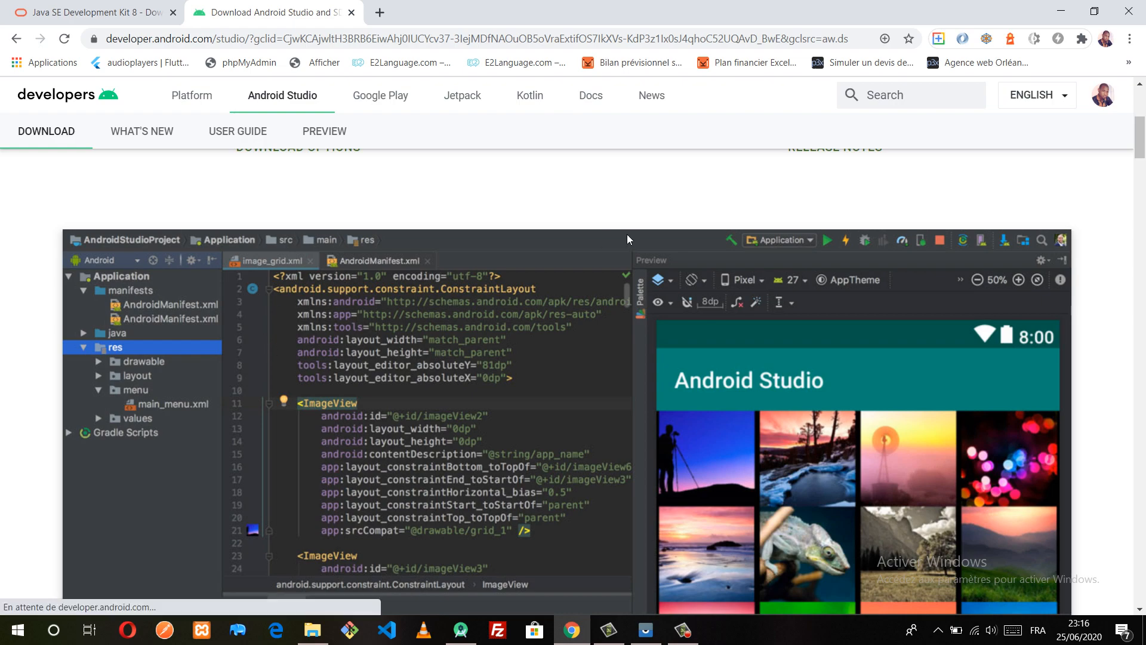
pyautogui.scroll(-8, 1021, 425)
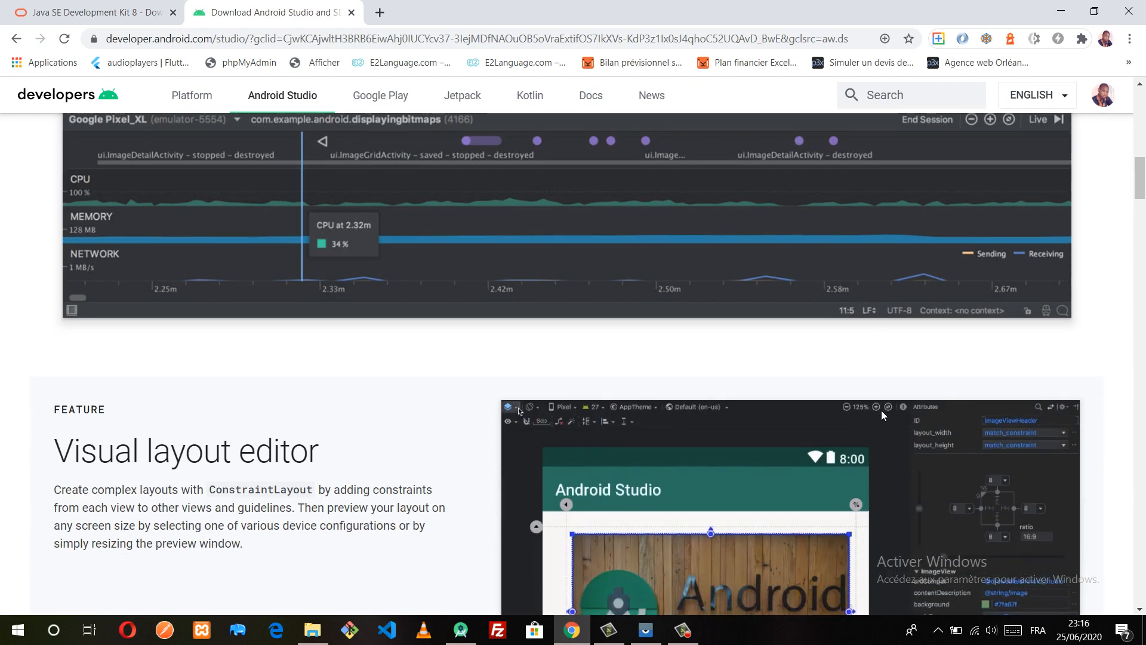
pyautogui.scroll(-7, 881, 410)
pyautogui.scroll(-12, 979, 332)
pyautogui.scroll(4, 979, 332)
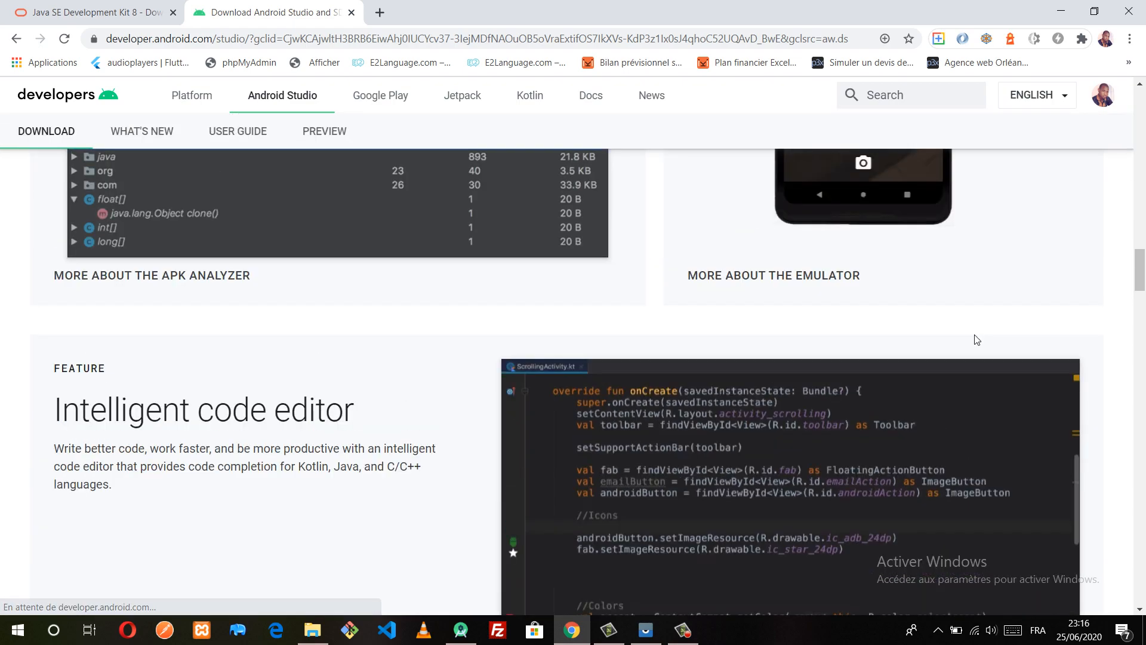
pyautogui.scroll(5, 976, 339)
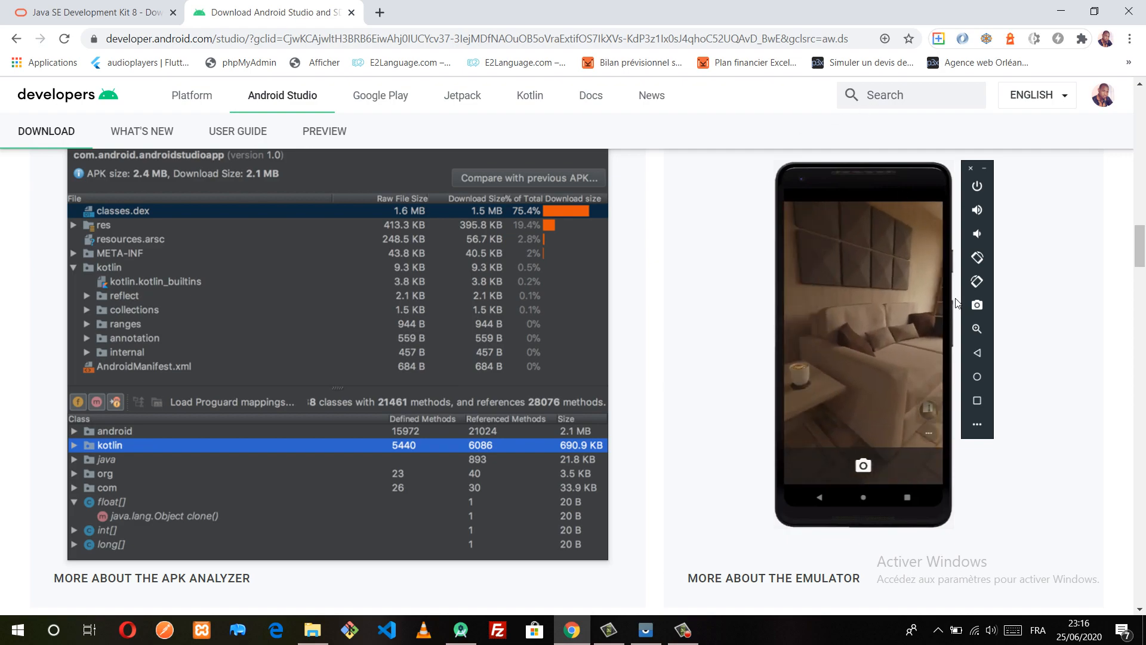
pyautogui.scroll(-8, 210, 258)
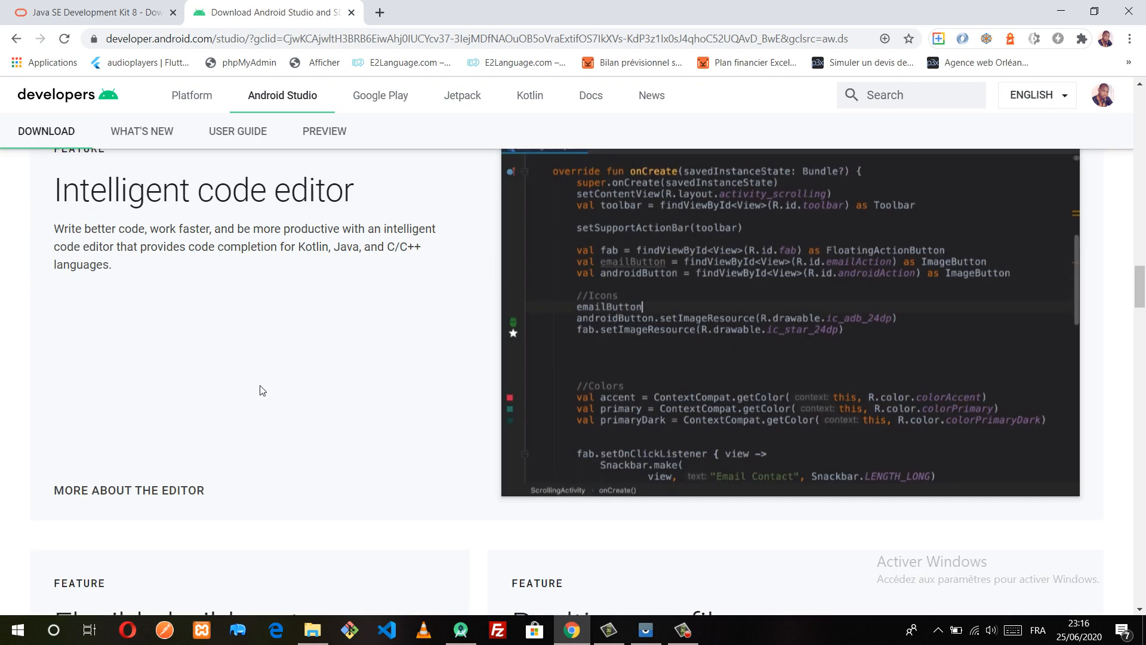
pyautogui.scroll(-20, 260, 391)
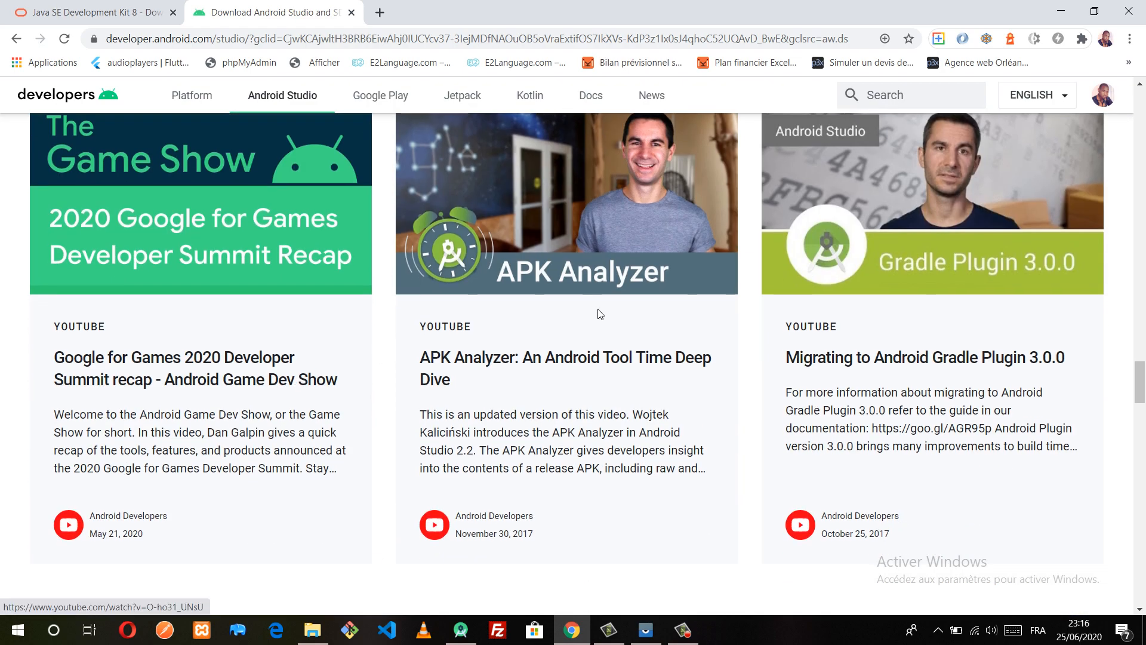
pyautogui.scroll(-3, 337, 429)
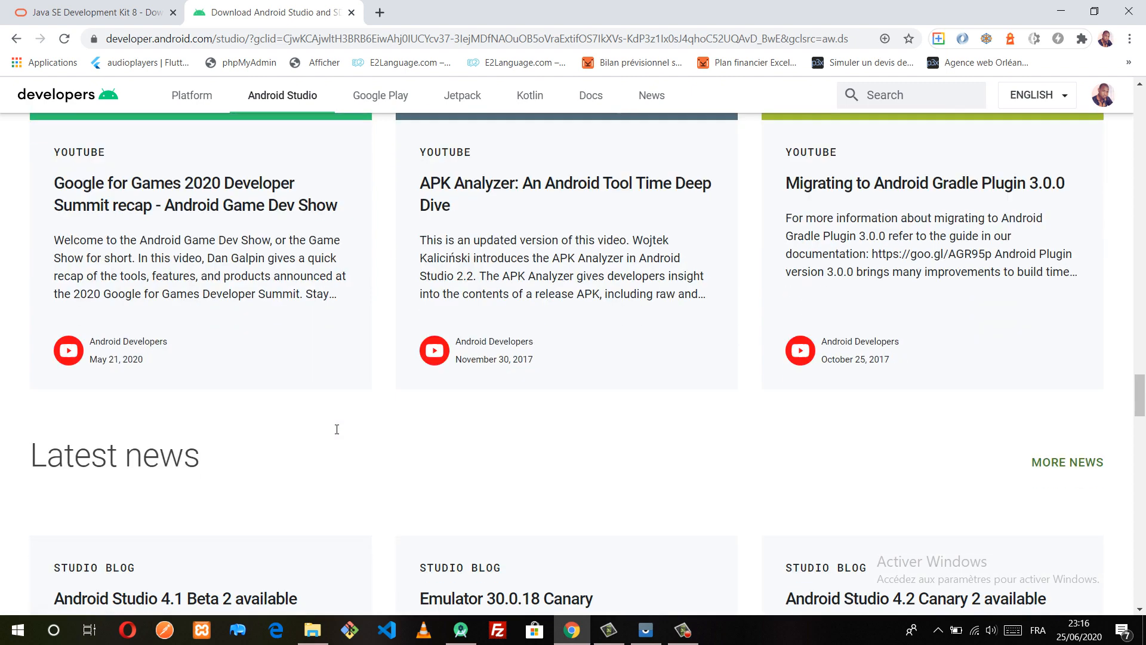
pyautogui.scroll(-3, 337, 429)
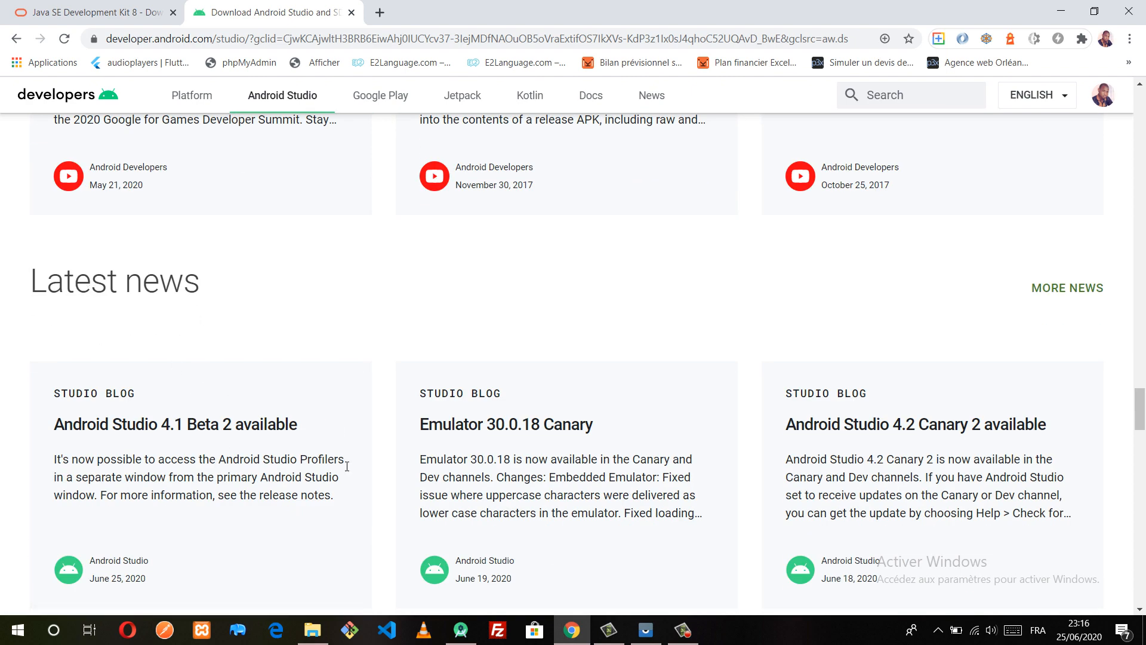
pyautogui.scroll(-6, 928, 440)
pyautogui.scroll(15, 763, 423)
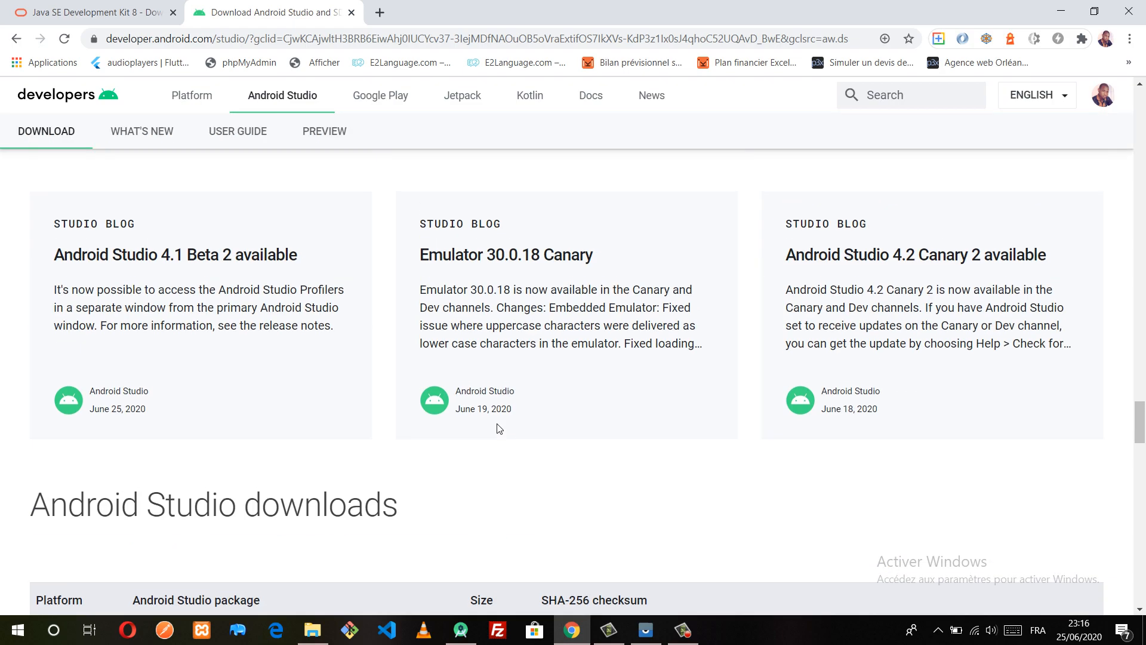
pyautogui.scroll(20, 502, 364)
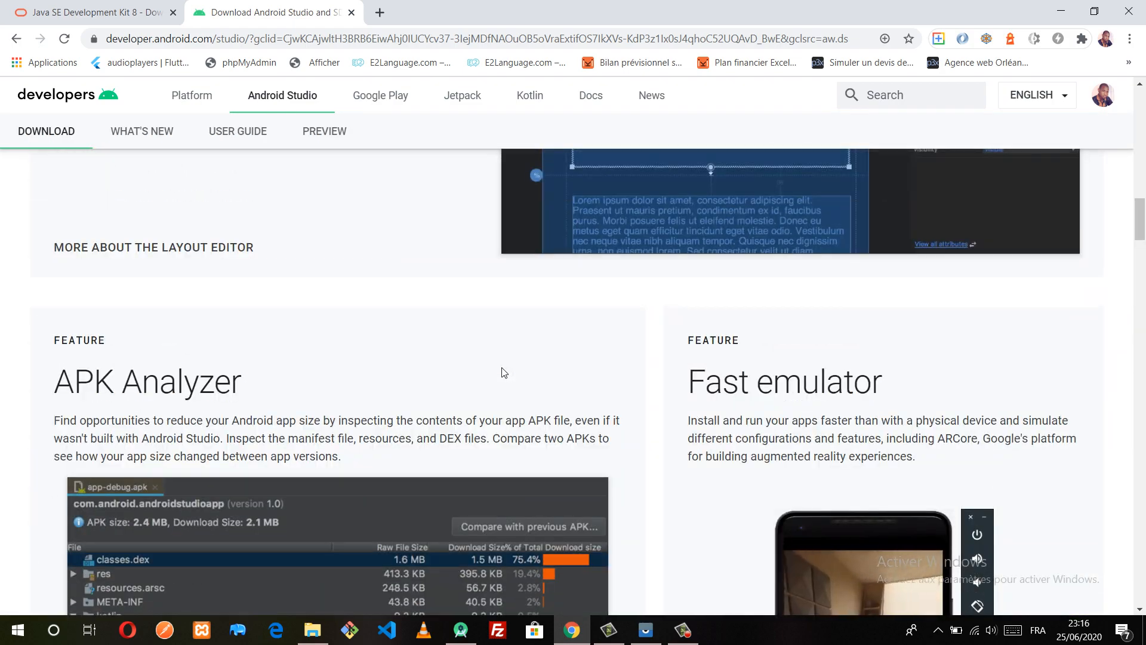
pyautogui.scroll(10, 503, 373)
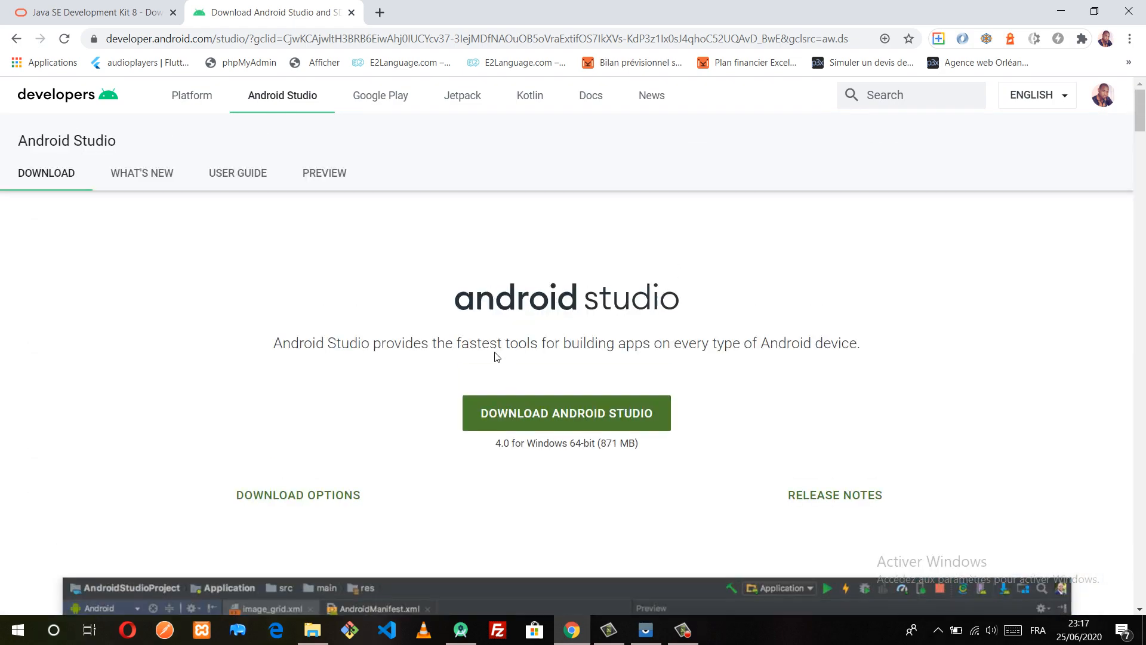
# Try to switch the site language to Français, and open the Android Studio User Guide.
pyautogui.click(1040, 100)
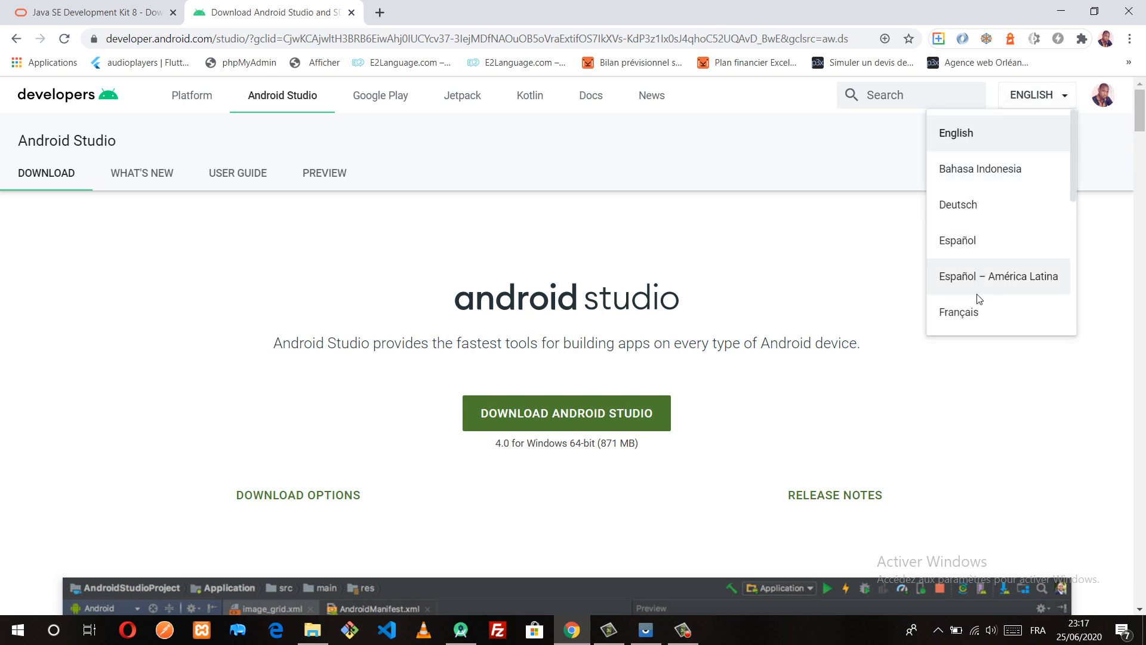
pyautogui.doubleClick(974, 313)
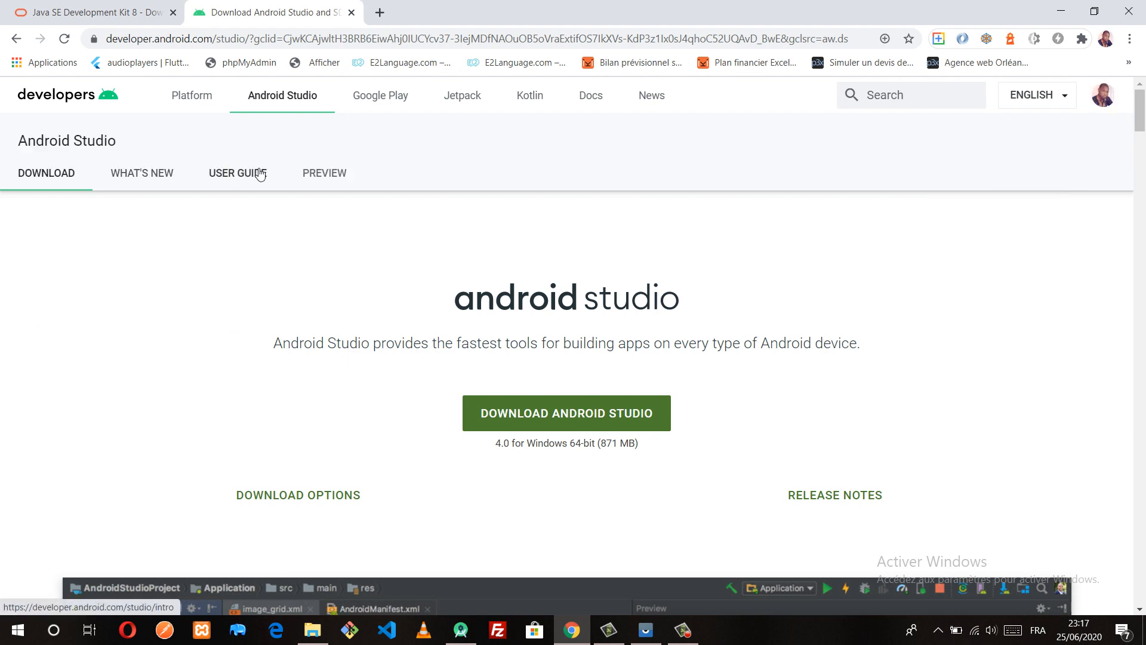
pyautogui.click(238, 174)
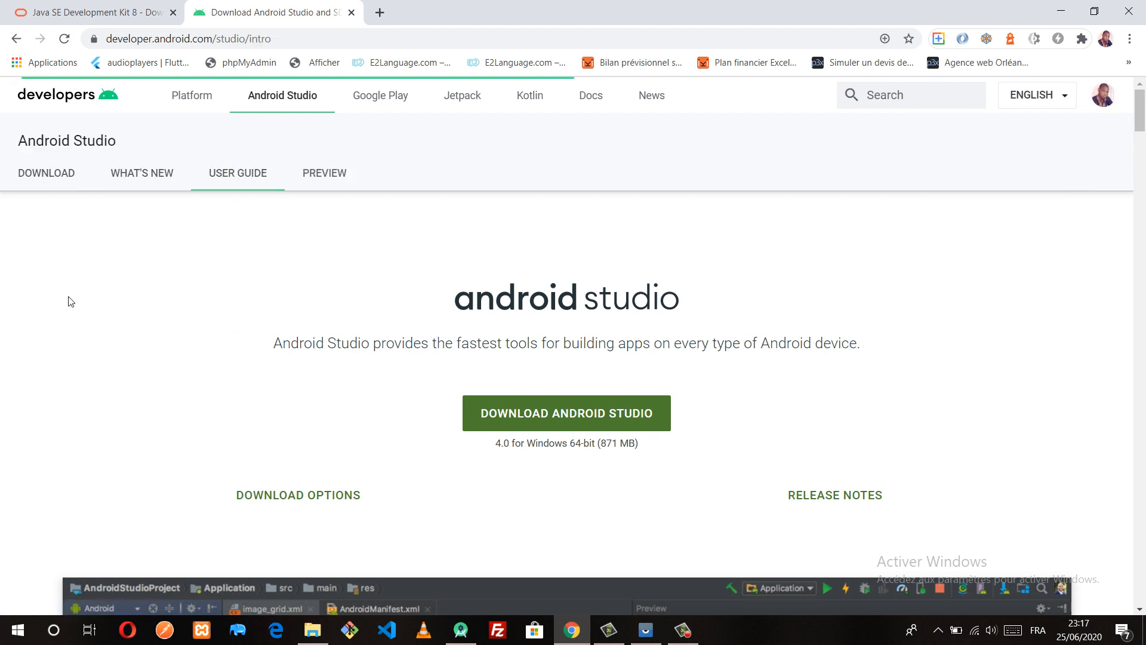
# Examine the Meet Android Studio guide's sections on project structure, the user interface and tool window shortcuts.
pyautogui.scroll(-10, 507, 310)
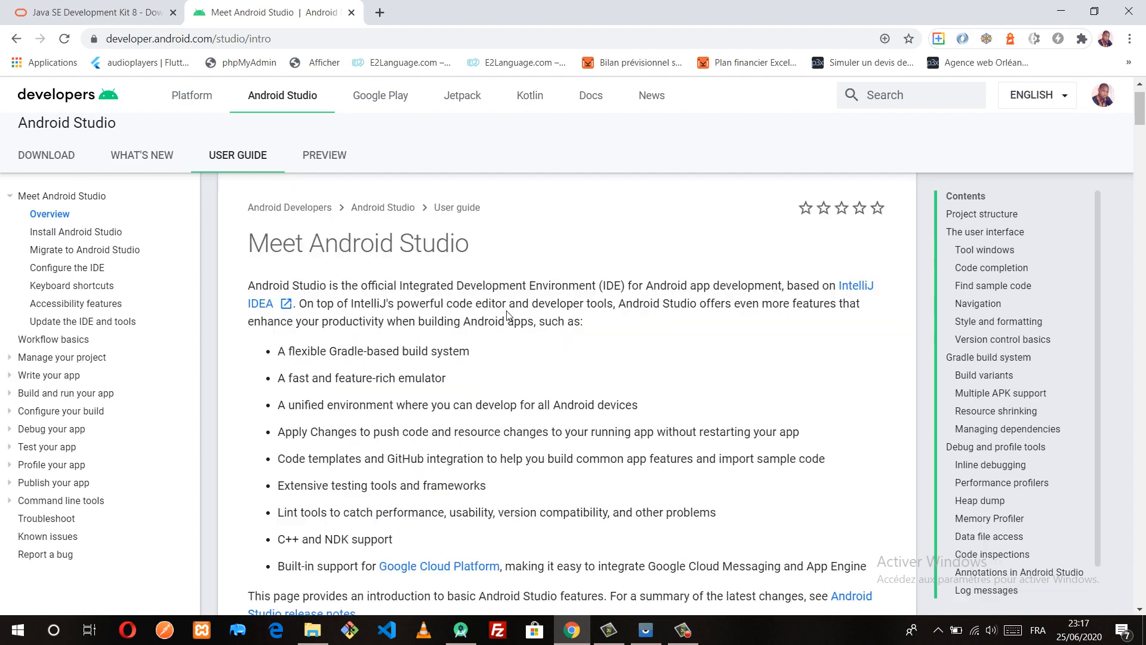
pyautogui.scroll(-9, 507, 317)
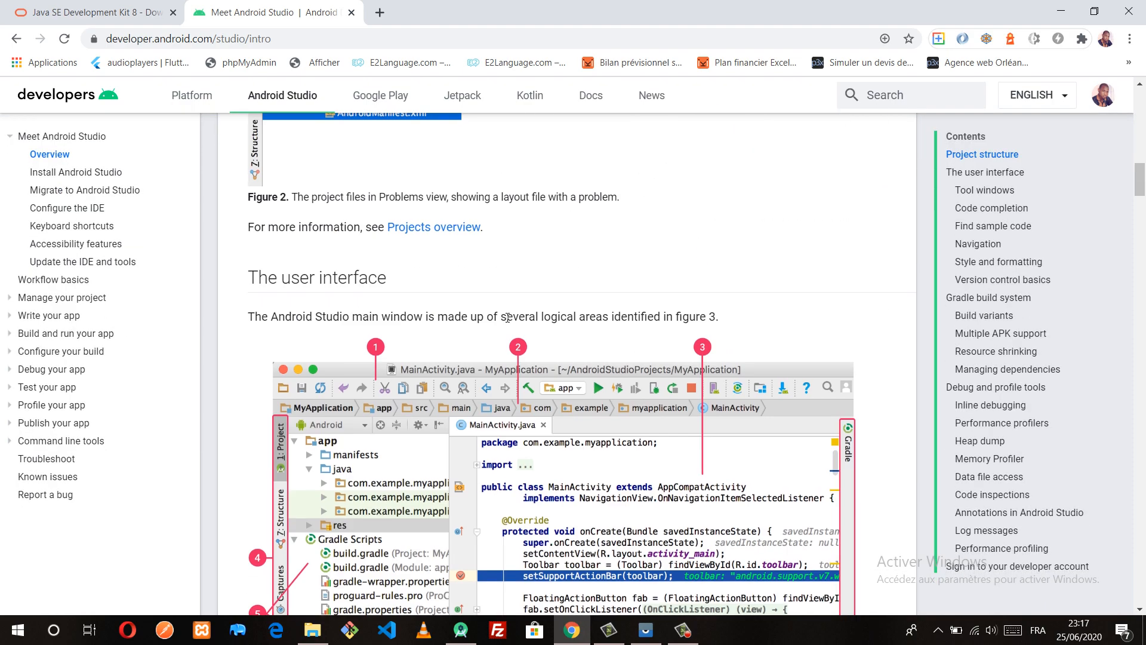
pyautogui.scroll(-4, 501, 346)
pyautogui.scroll(10, 504, 325)
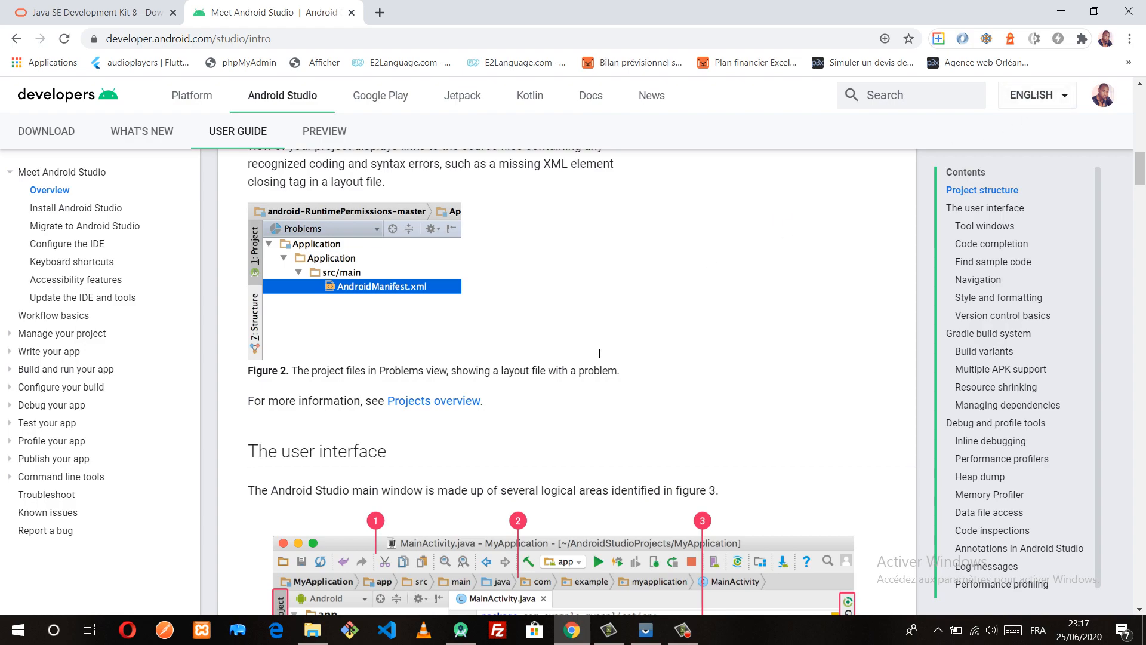
pyautogui.scroll(-6, 597, 353)
pyautogui.scroll(-5, 589, 341)
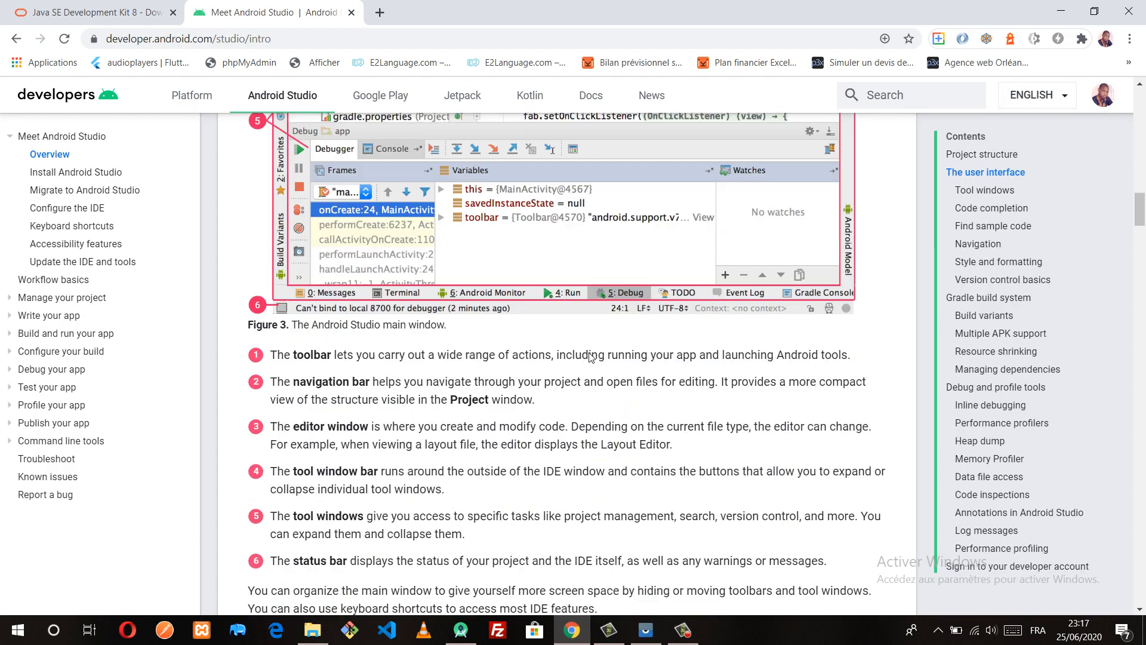
pyautogui.scroll(-6, 552, 383)
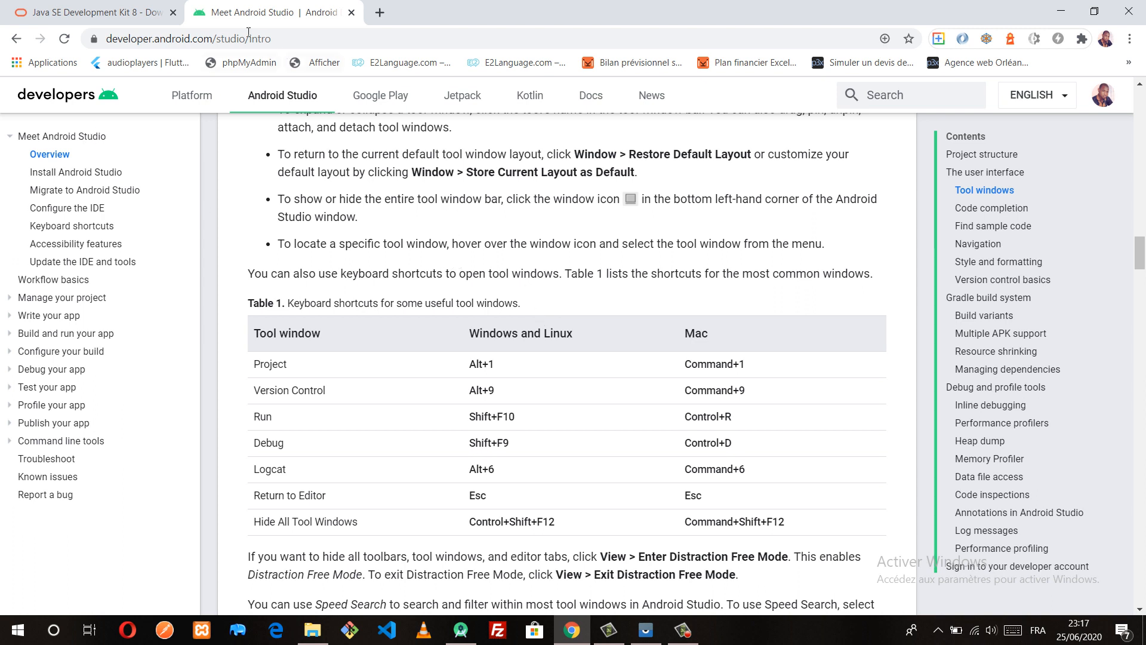
# Check the JDK 8 downloads page again, and return to the user guide to review its introduction and project structure.
pyautogui.click(60, 13)
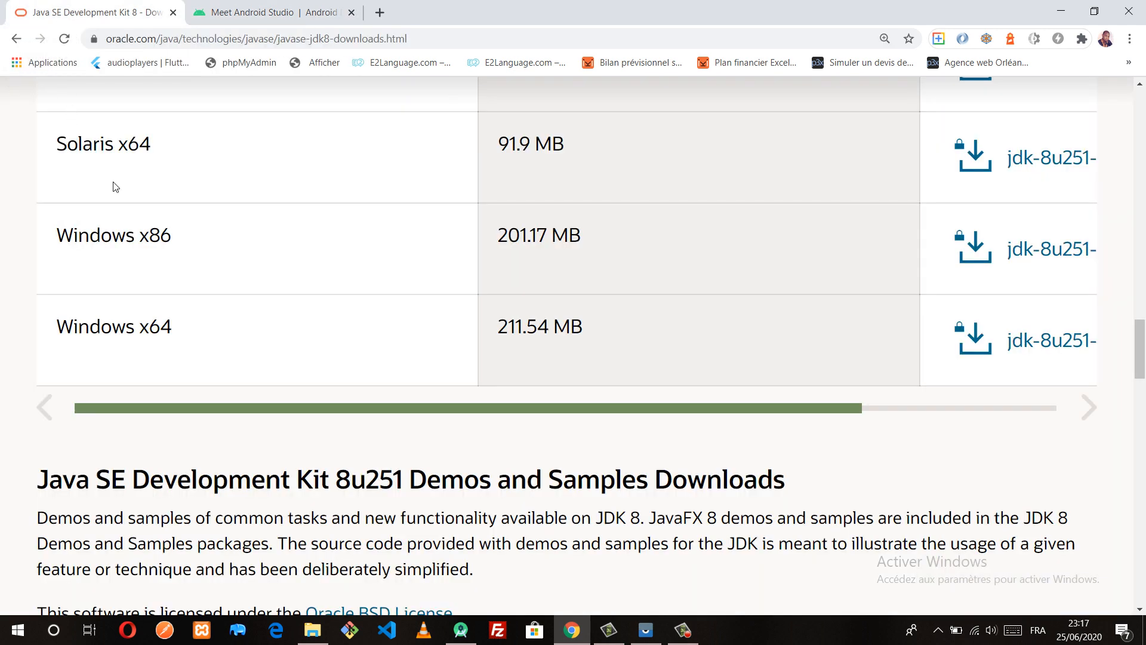
pyautogui.click(231, 19)
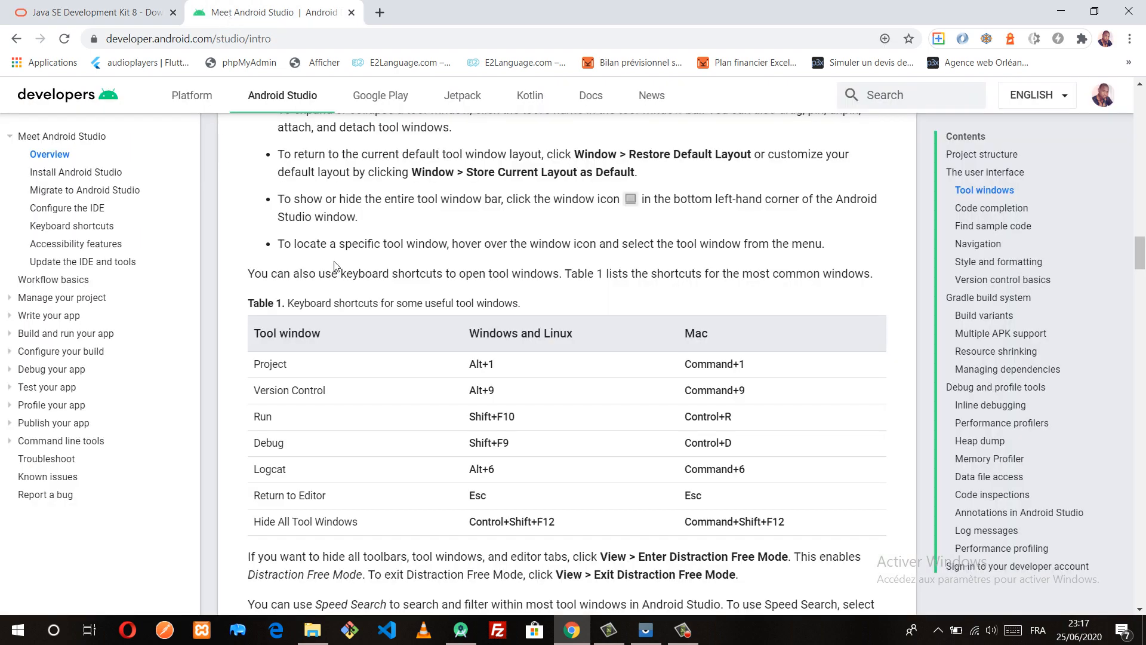
pyautogui.scroll(10, 334, 263)
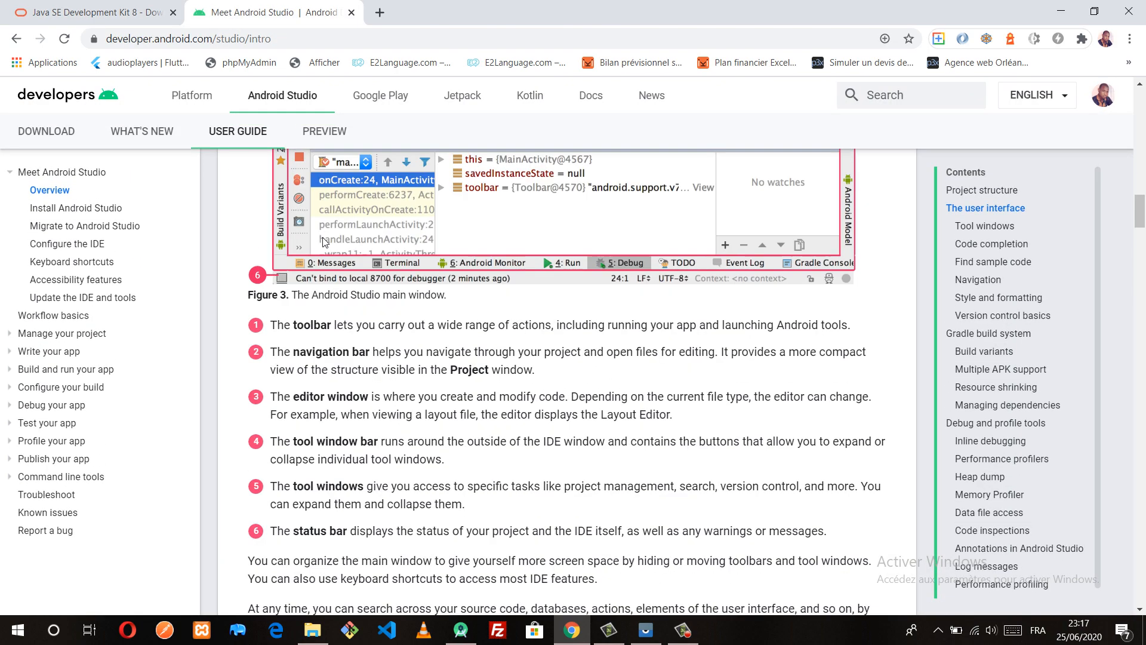
pyautogui.scroll(15, 322, 241)
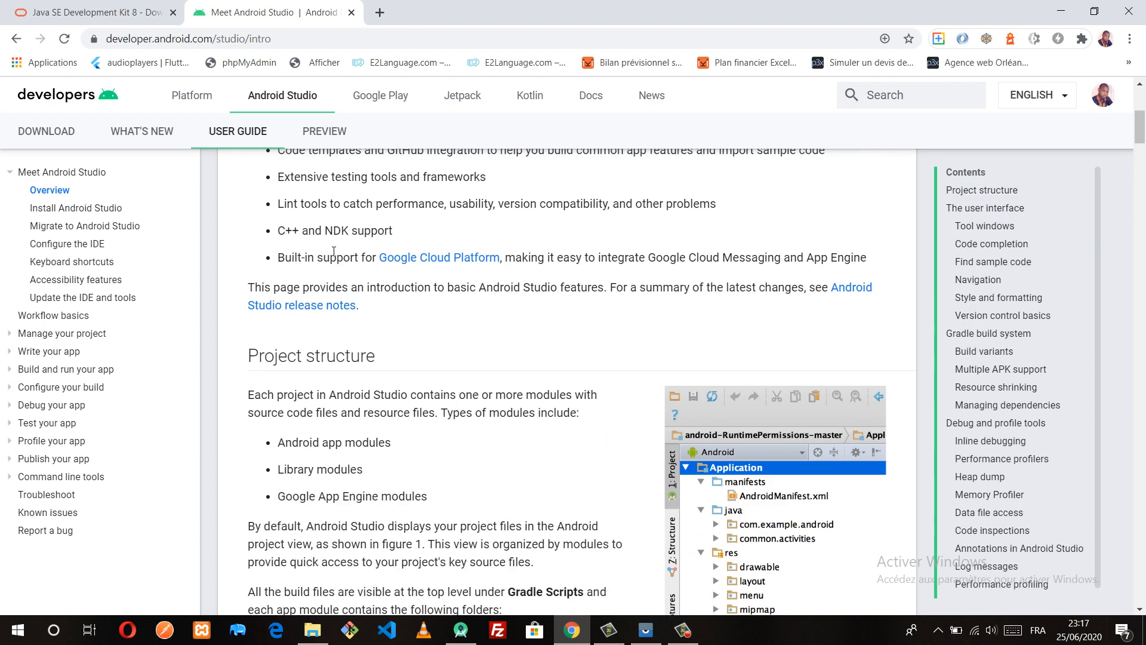
pyautogui.scroll(6, 334, 251)
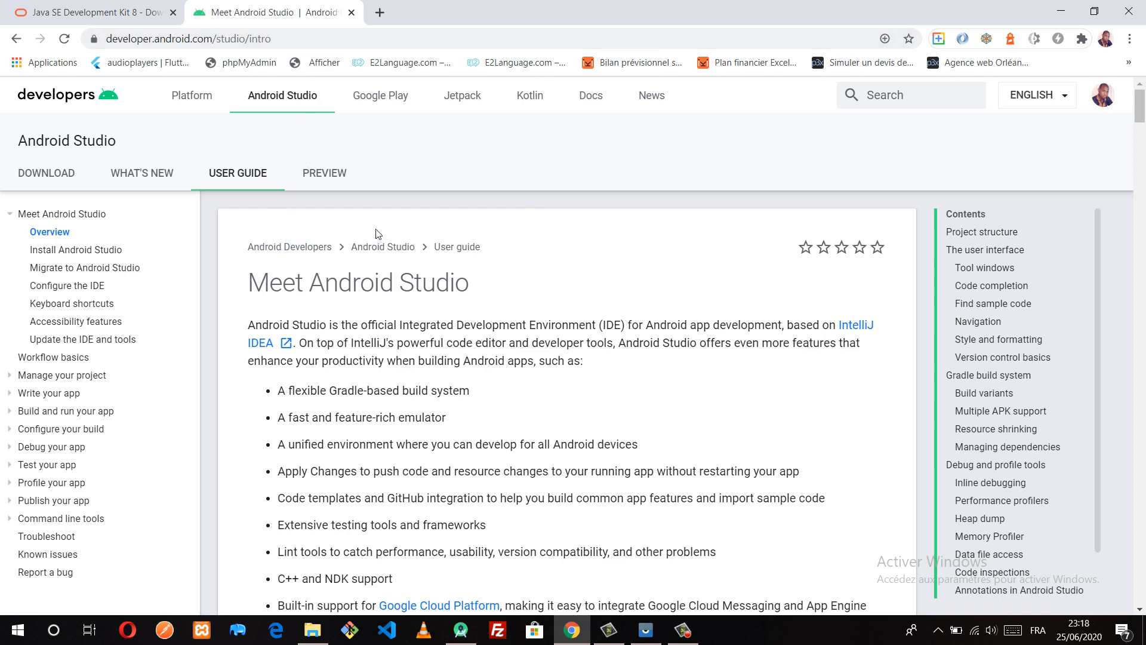
pyautogui.scroll(-5, 378, 234)
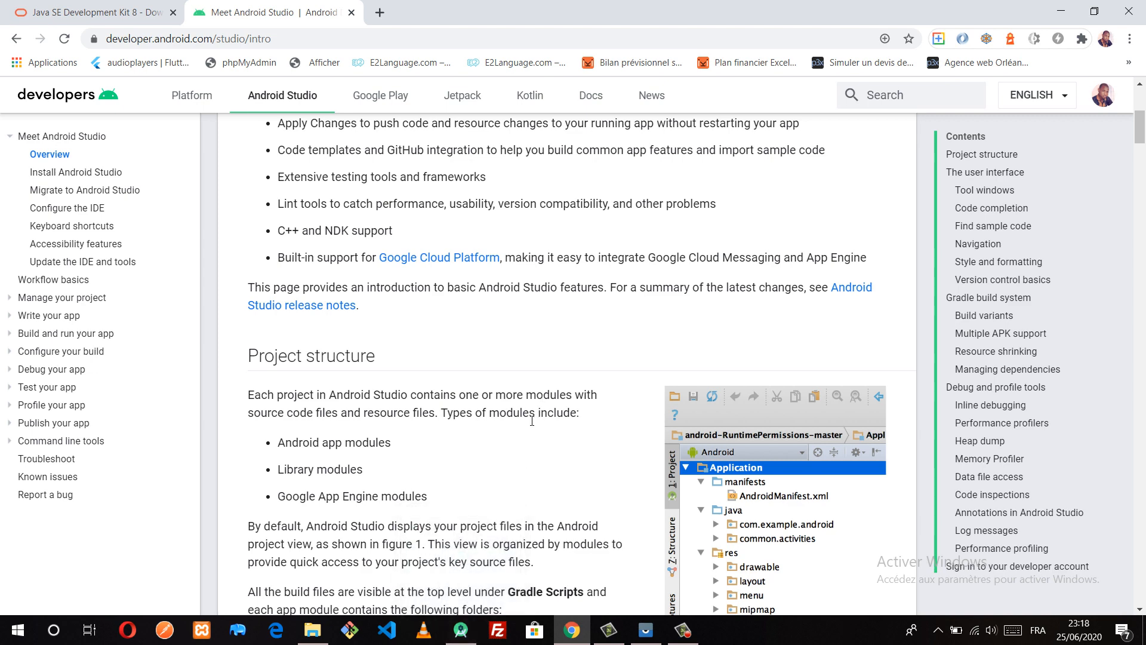
# Switch to Android Studio to show its welcome window.
pyautogui.click(461, 630)
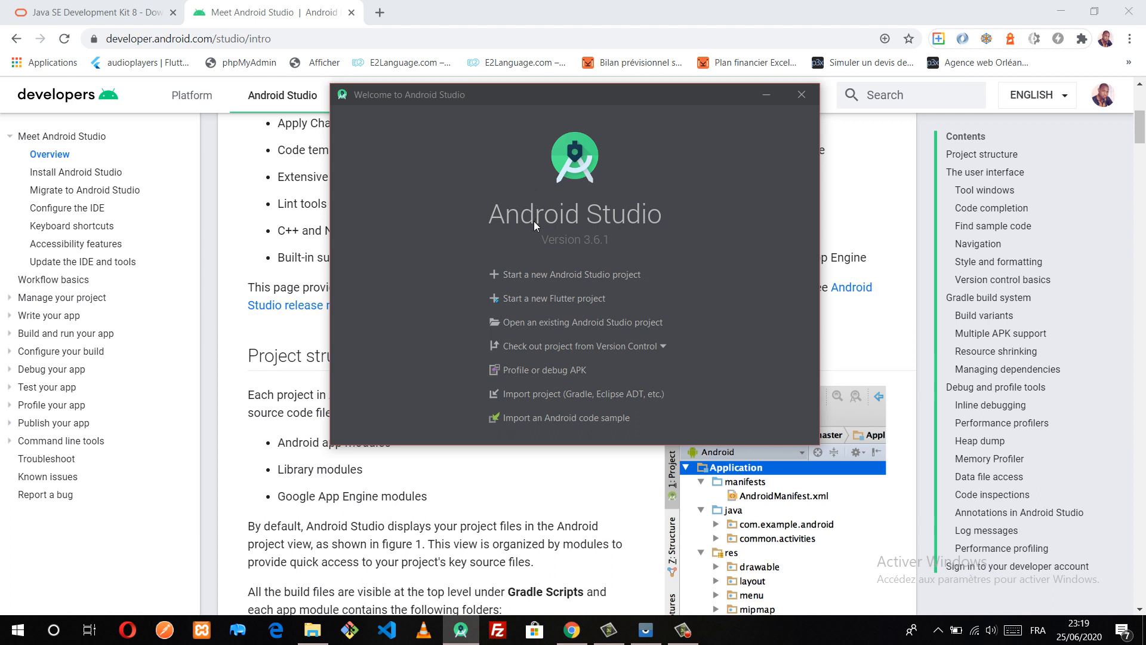
# Switch to Vysor, search for devices and grant access to TECNO F3 de MediaTek to mirror its screen.
pyautogui.click(646, 630)
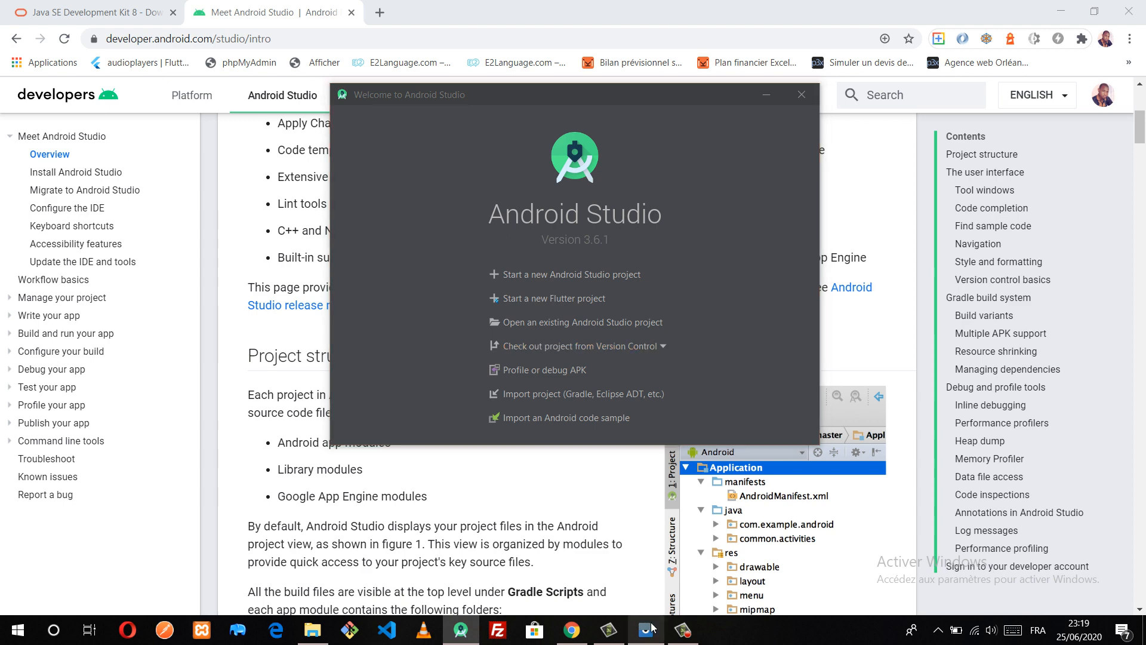
pyautogui.click(336, 105)
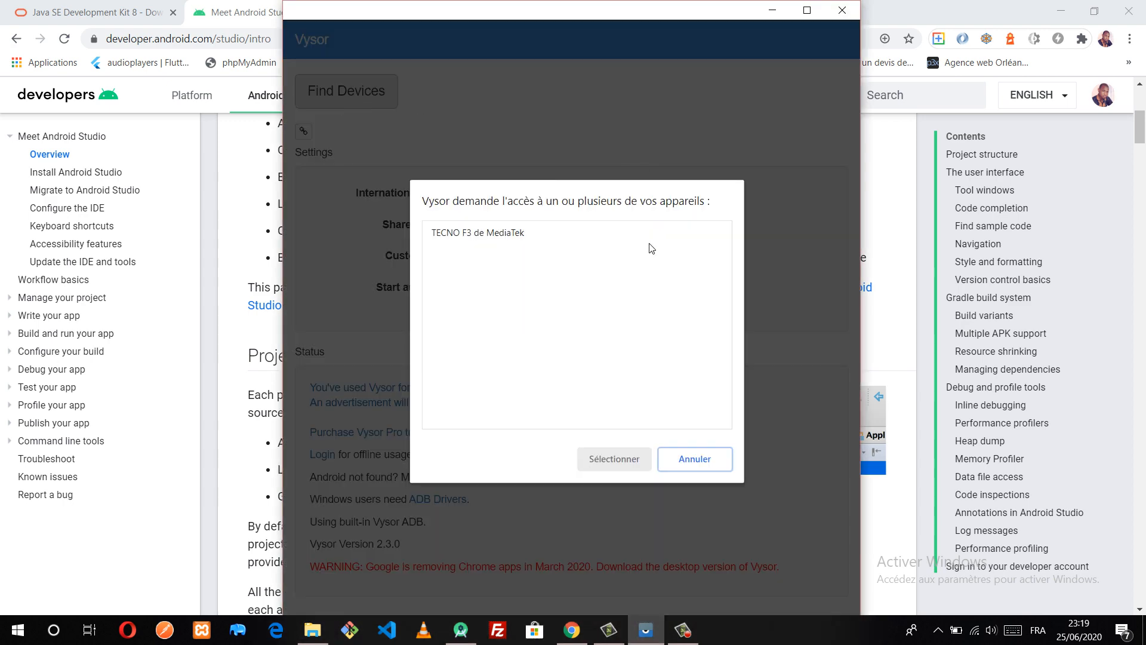
pyautogui.click(501, 234)
pyautogui.click(614, 459)
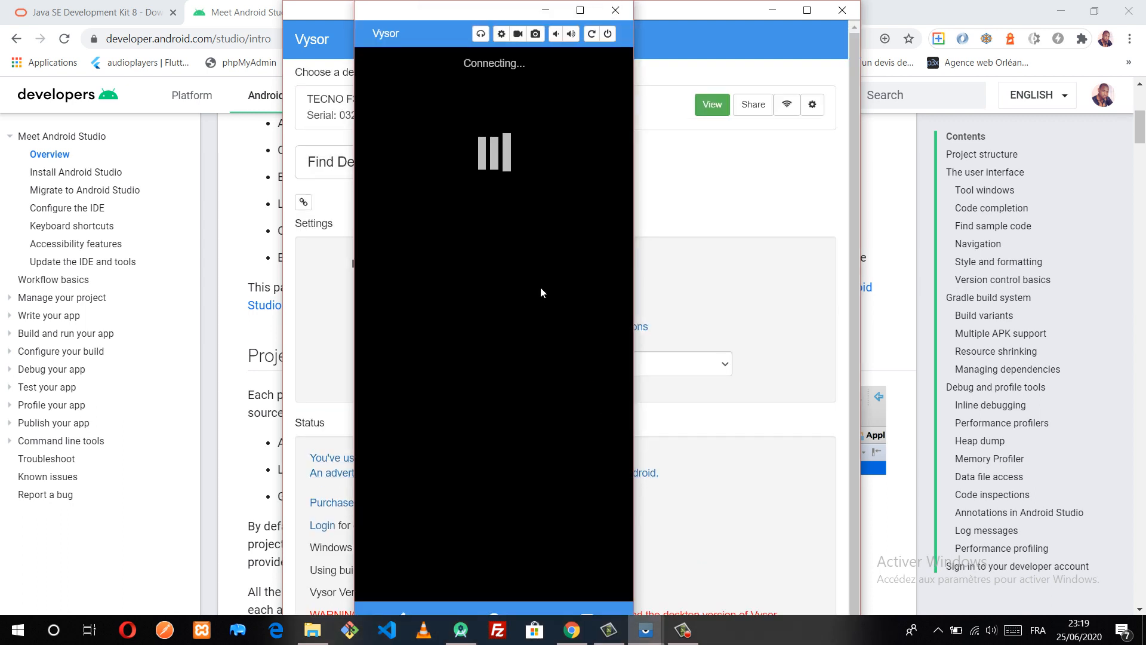
pyautogui.moveTo(687, 632)
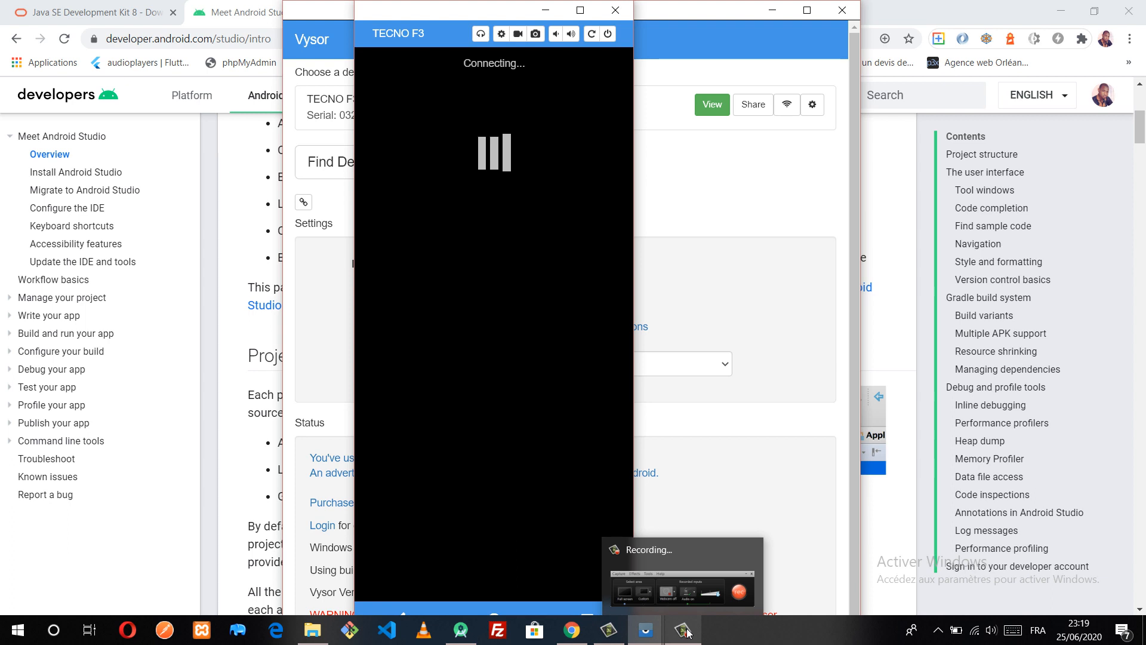
pyautogui.click(687, 632)
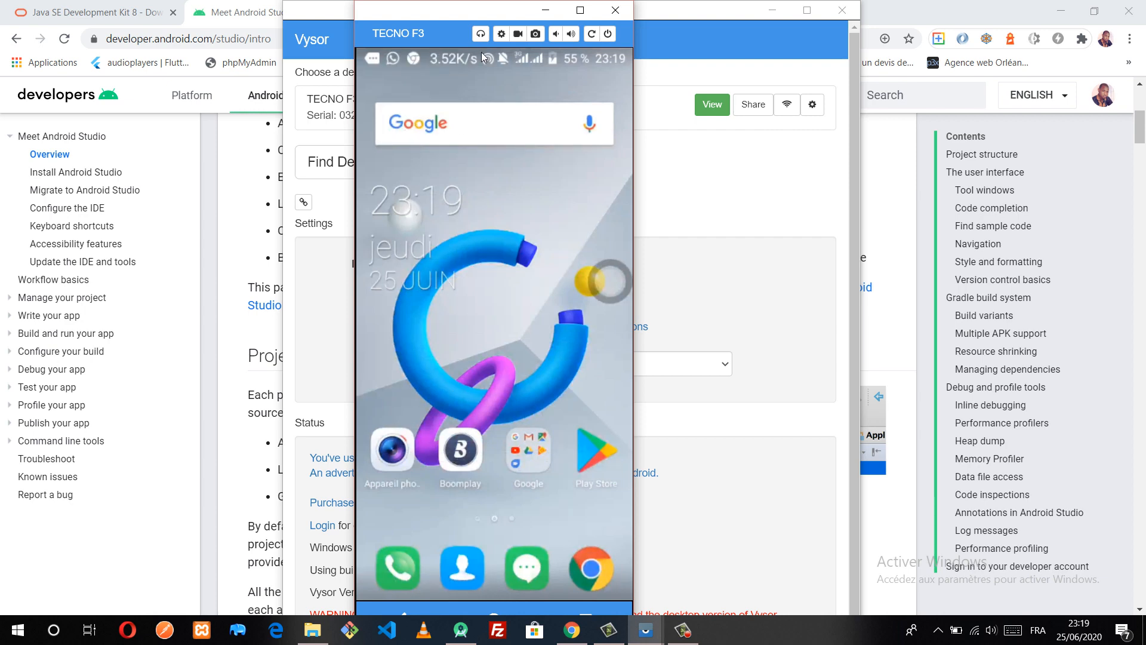
# Expand the quick settings on the mirrored TECNO F3 phone and open its Paramètres app.
pyautogui.moveTo(484, 57); pyautogui.dragTo(487, 189)
pyautogui.moveTo(489, 55); pyautogui.dragTo(518, 516)
pyautogui.moveTo(526, 115); pyautogui.dragTo(568, 279)
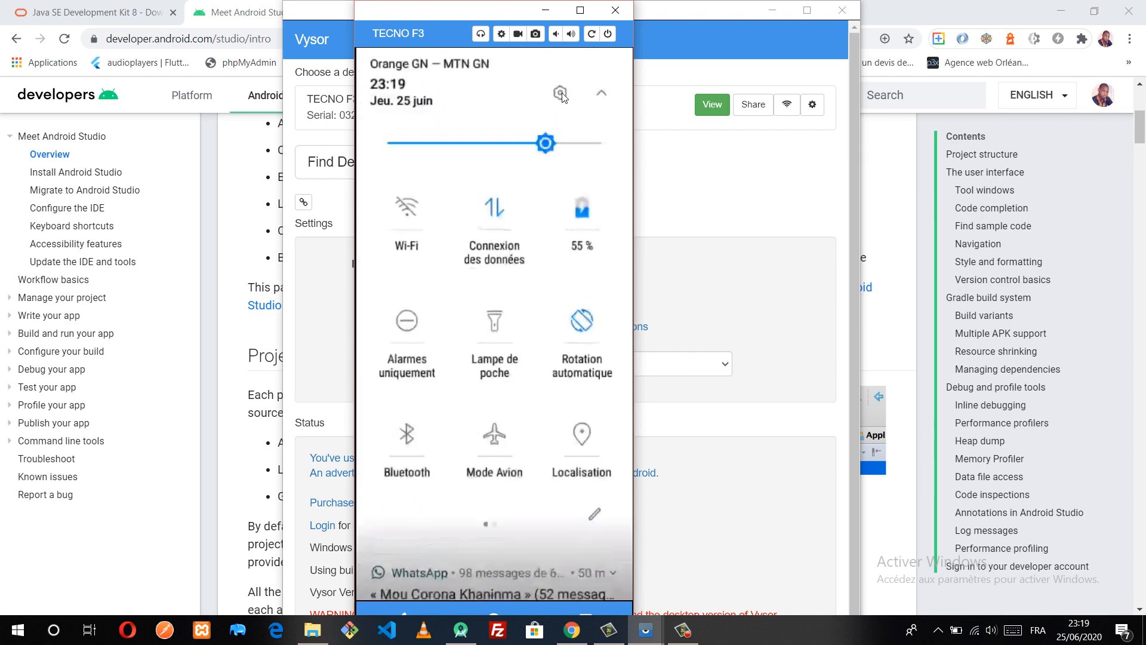
pyautogui.click(562, 94)
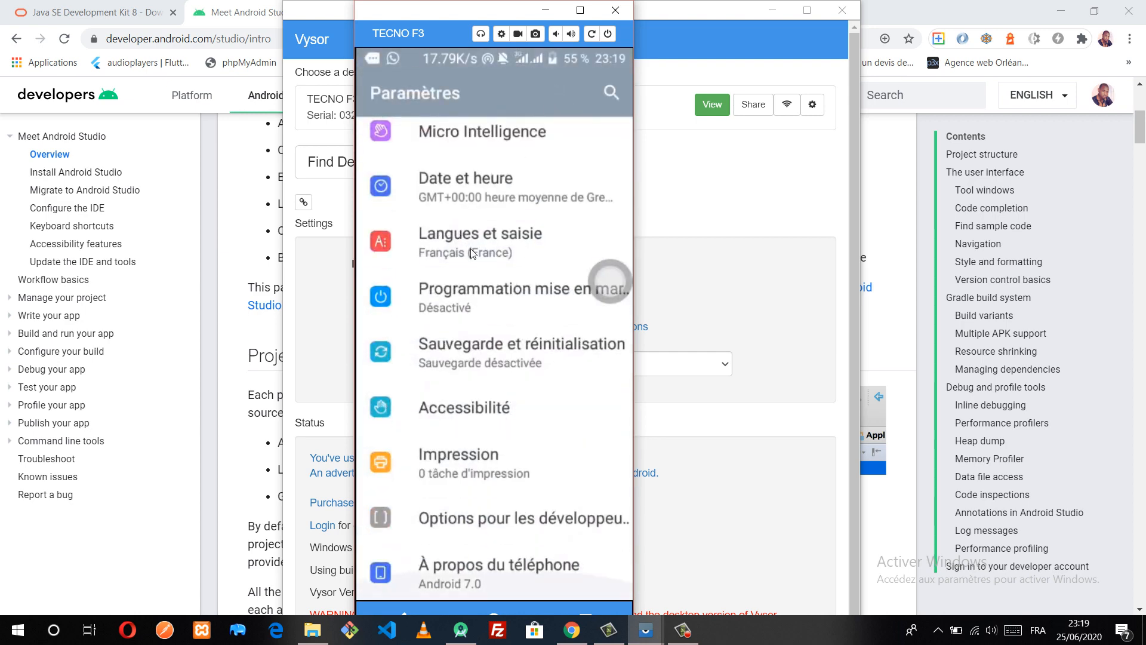
# Open the search function of the phone's Paramètres app.
pyautogui.scroll(2, 568, 159)
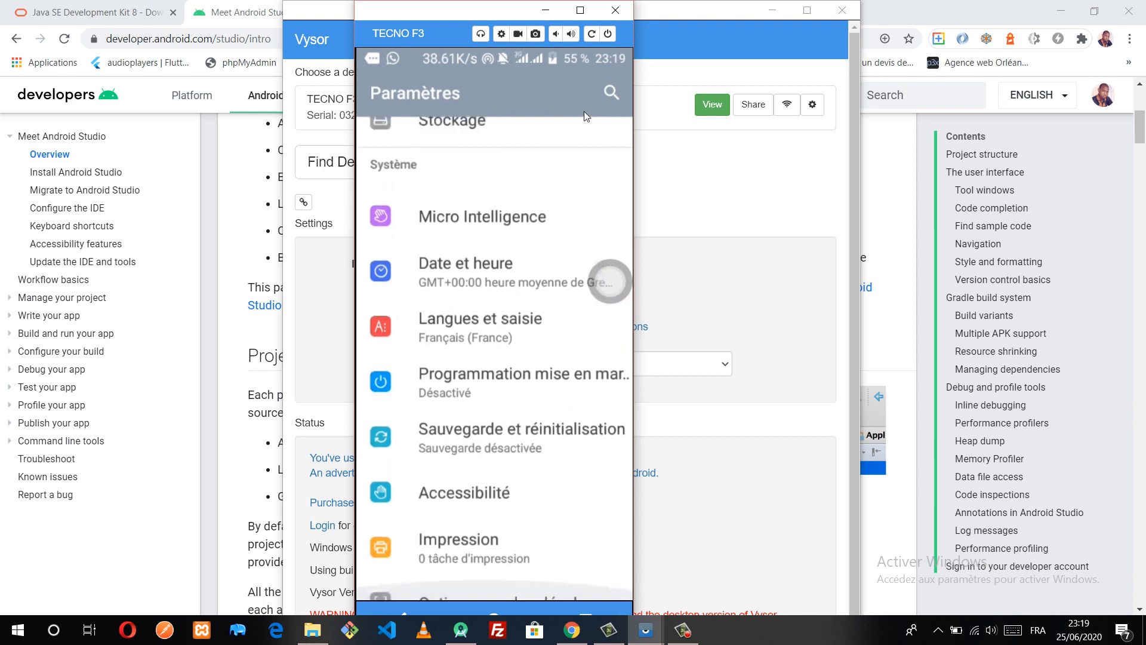
pyautogui.click(612, 92)
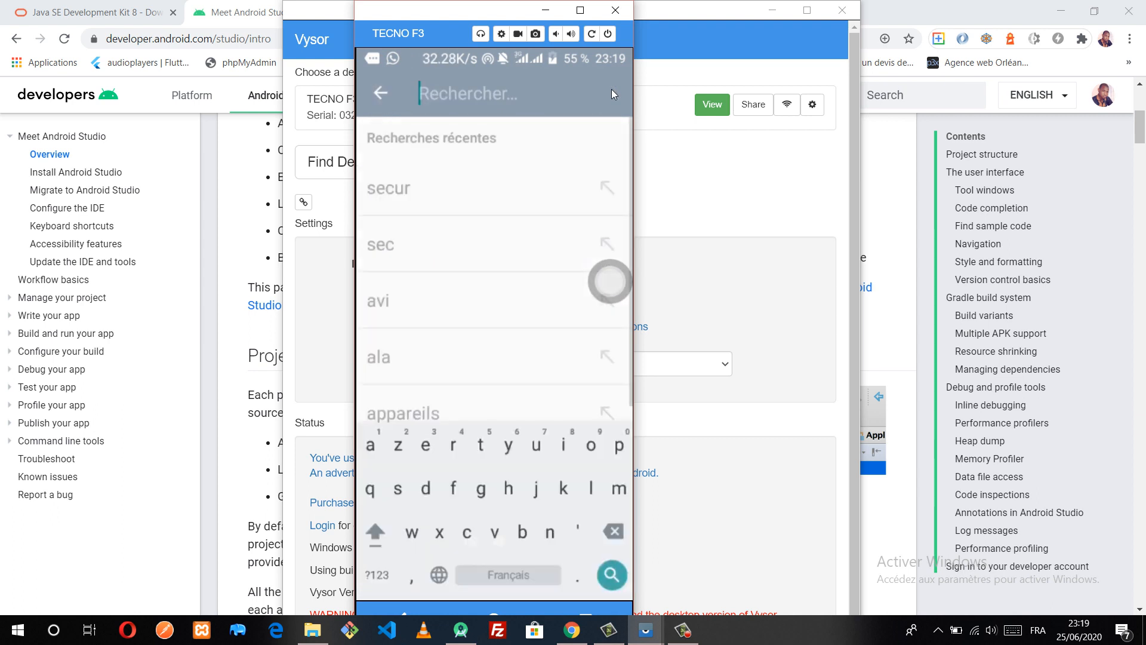
pyautogui.write('sc')
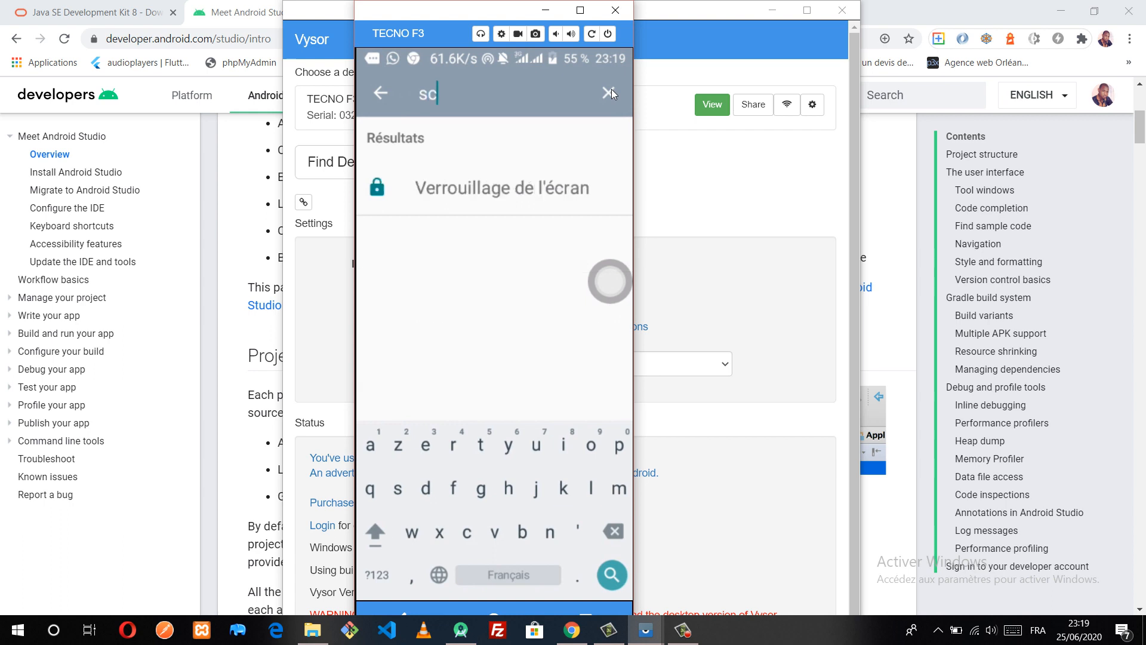
pyautogui.press('BackSpace')
pyautogui.press('BackSpace')
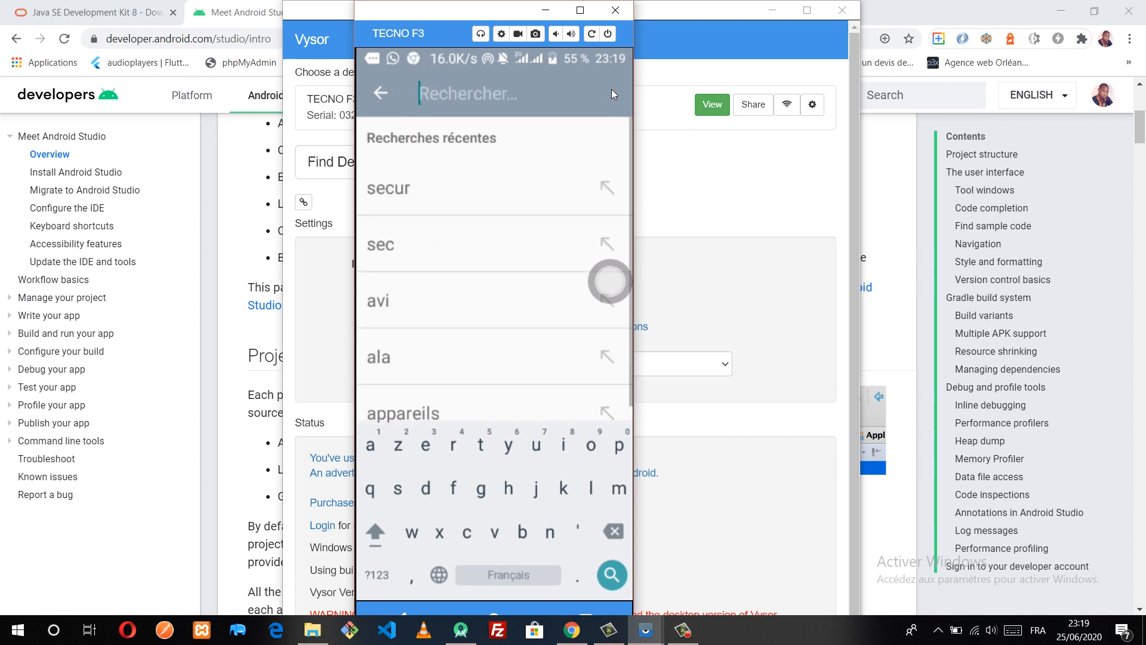
pyautogui.write('s')
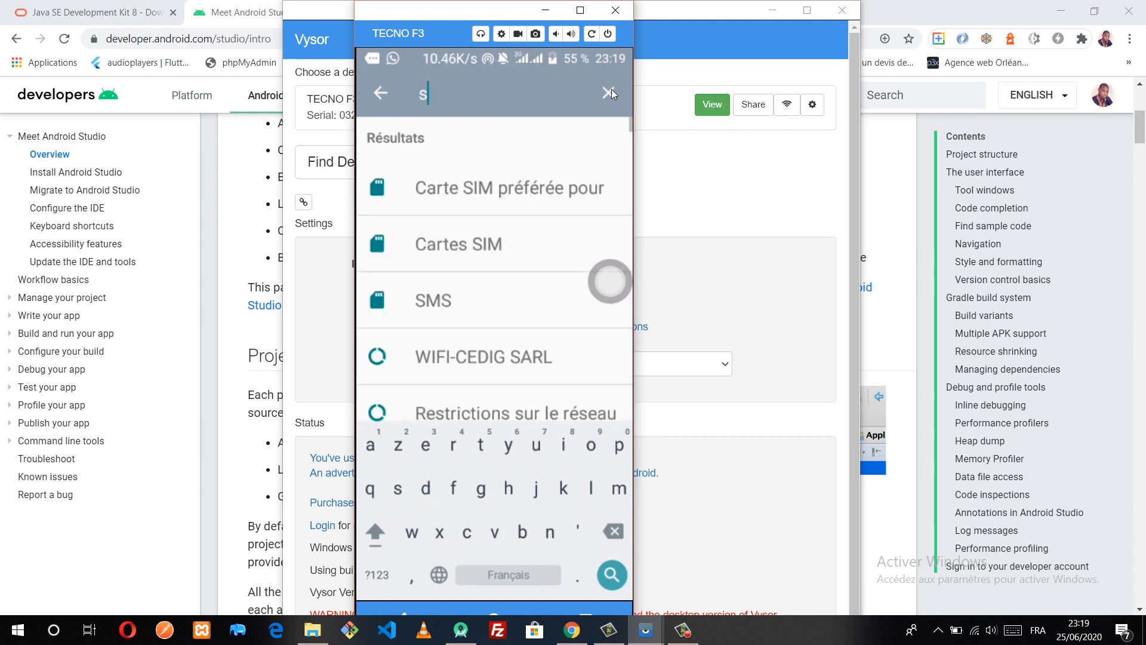
pyautogui.write('c')
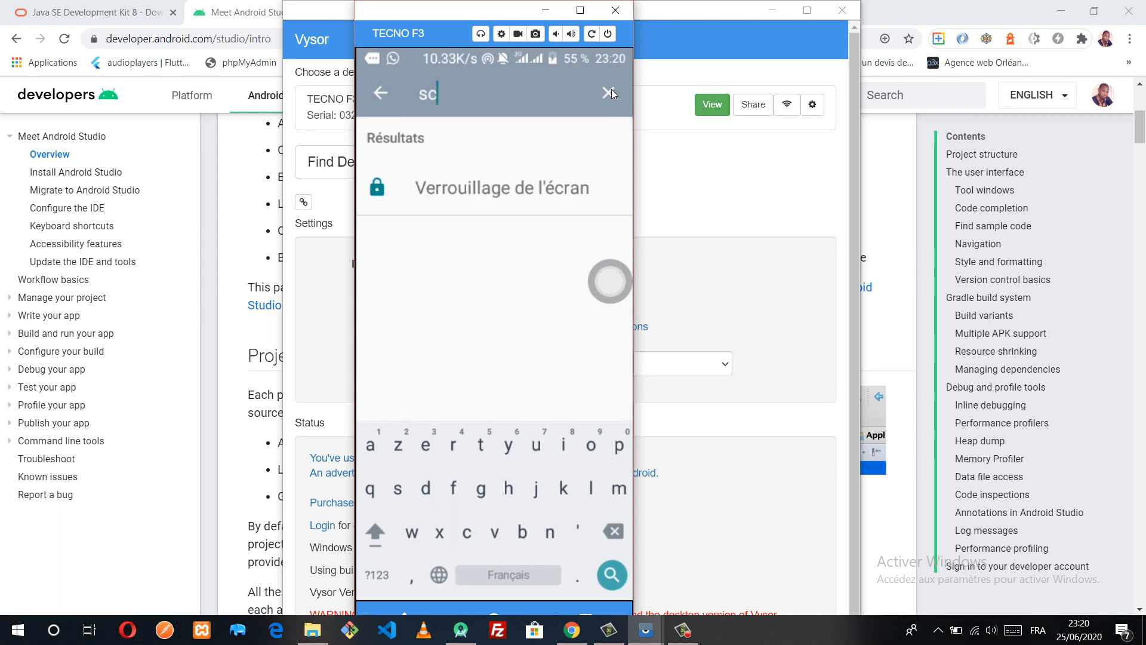
pyautogui.press('BackSpace')
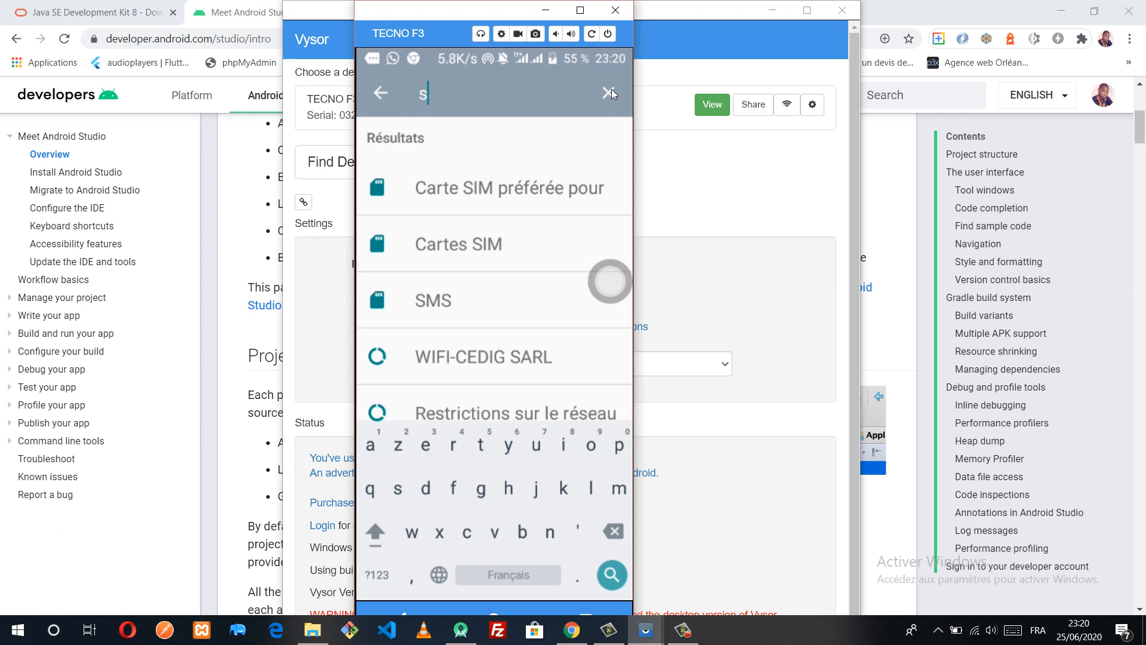
pyautogui.write('s')
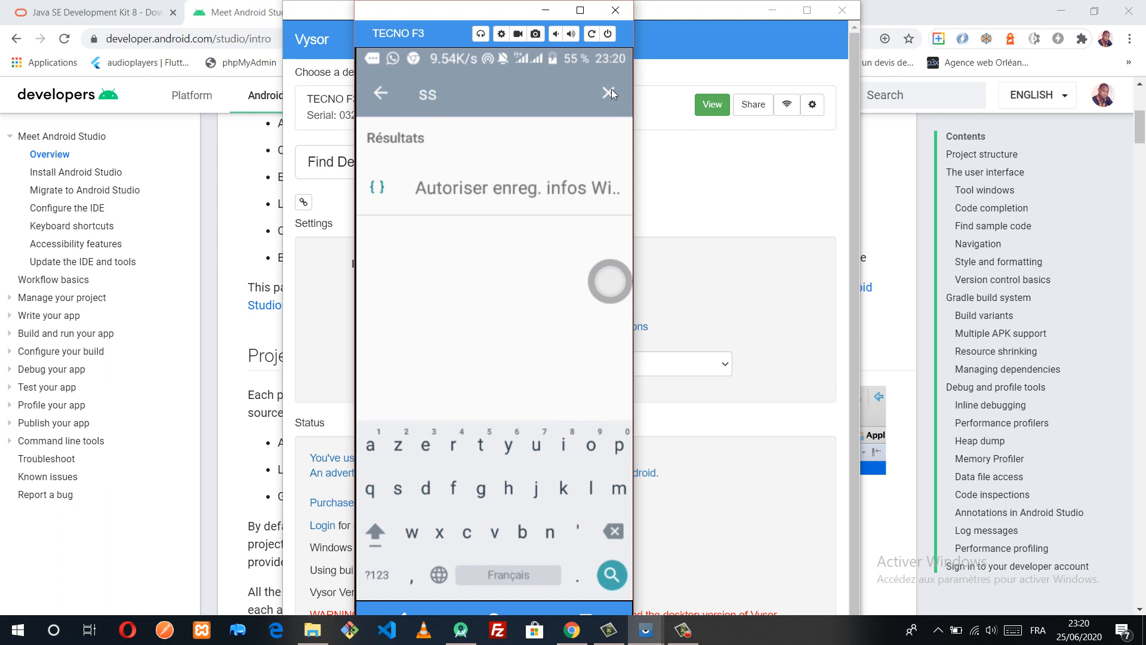
pyautogui.click(609, 92)
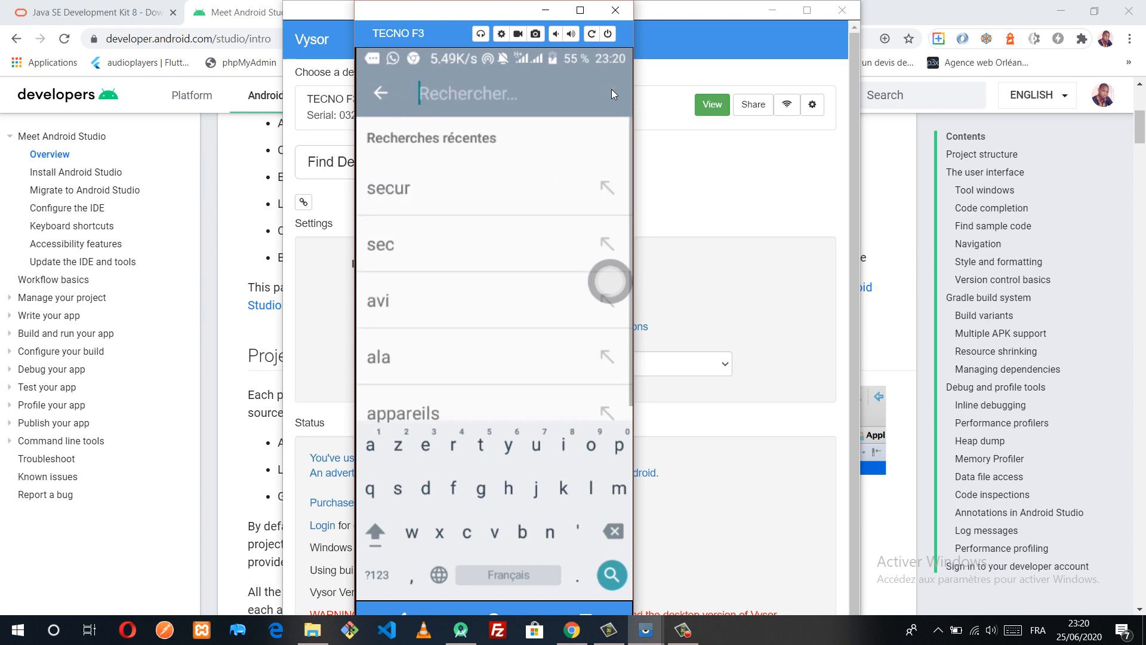
# Search the phone settings for "secur", open the Sécurité page and review its Sources inconnues option for installing apps.
pyautogui.write('secur')
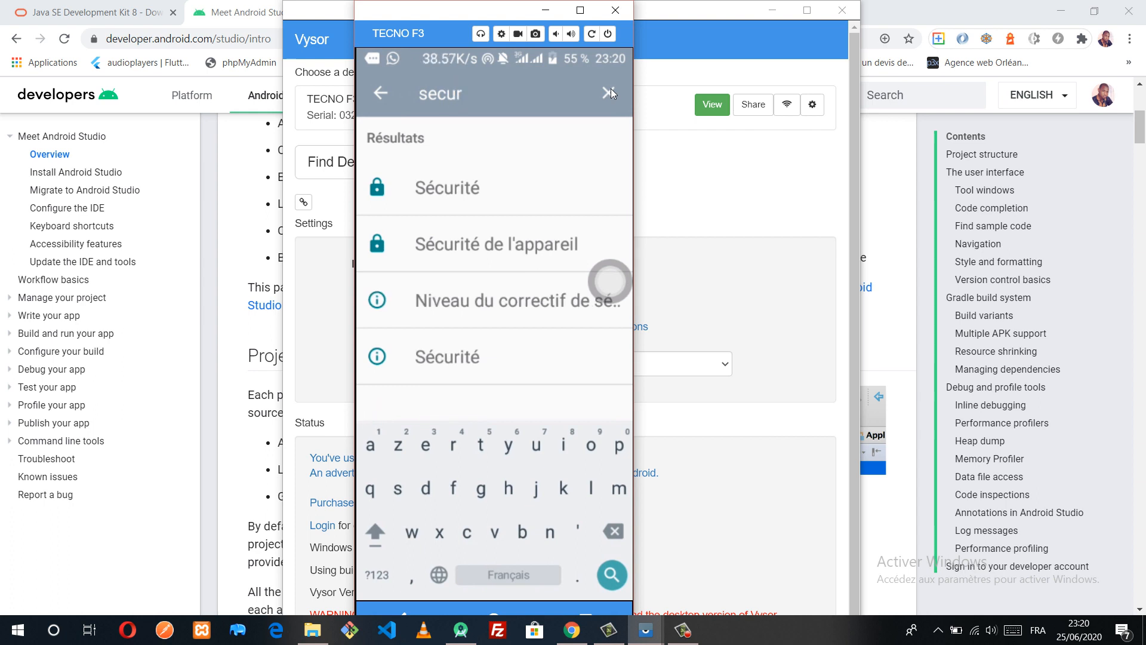
pyautogui.click(446, 189)
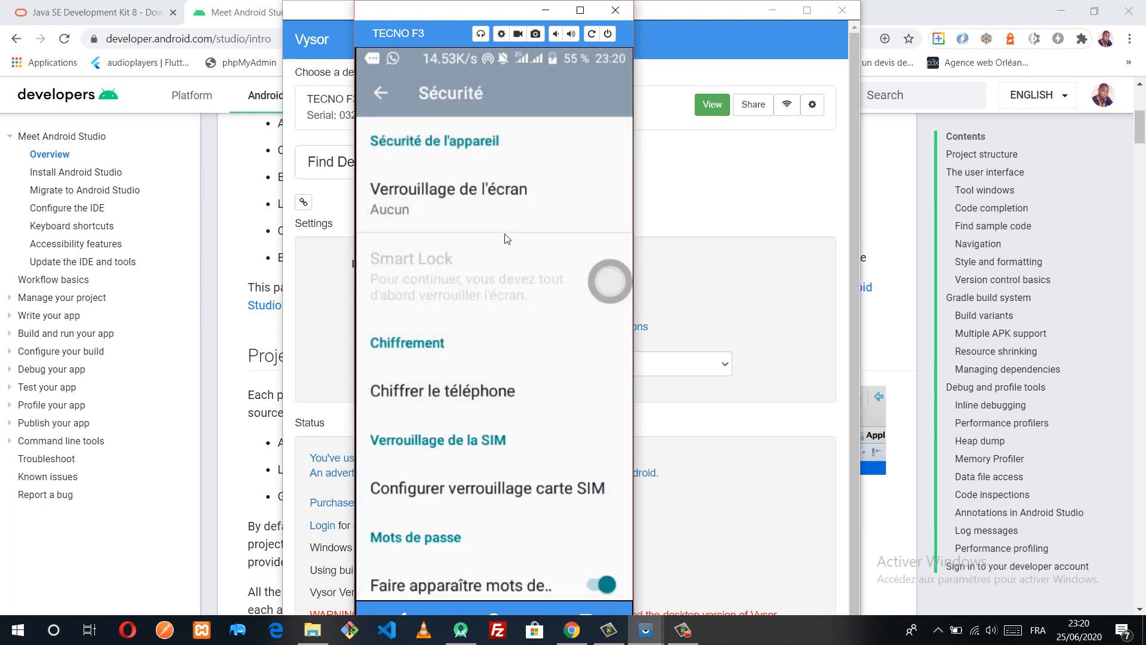
pyautogui.scroll(-3, 503, 307)
pyautogui.scroll(-2, 500, 323)
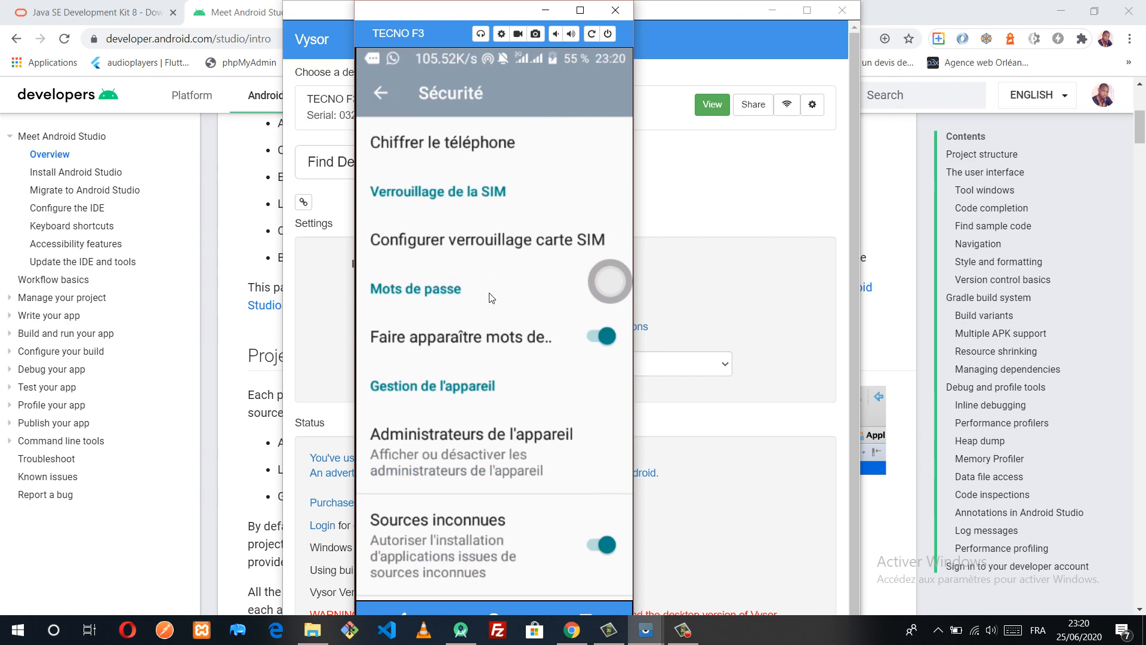
pyautogui.scroll(-3, 476, 284)
pyautogui.scroll(-2, 477, 299)
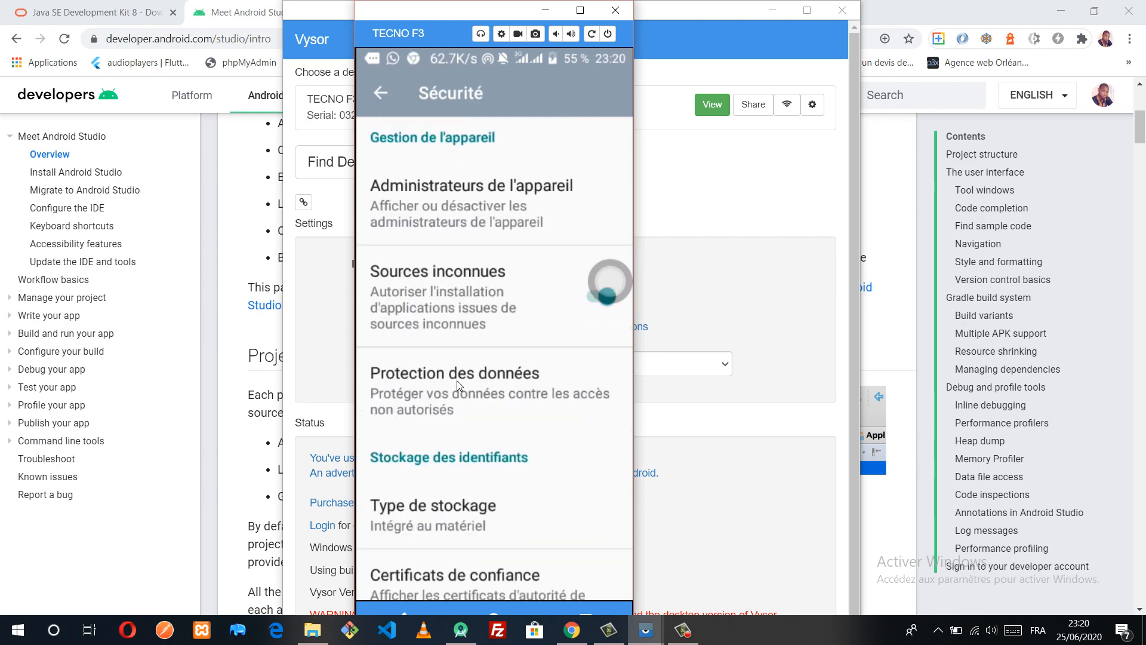
pyautogui.scroll(-2, 455, 365)
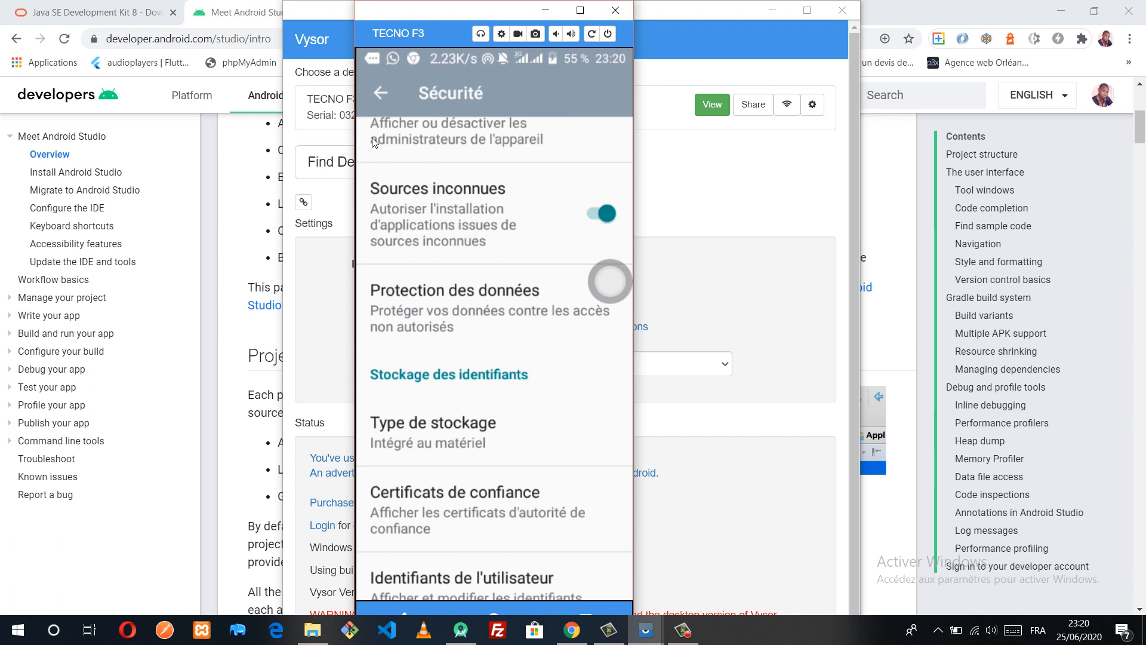
# Leave the Sécurité page for the main Paramètres list and open À propos du téléphone.
pyautogui.click(379, 92)
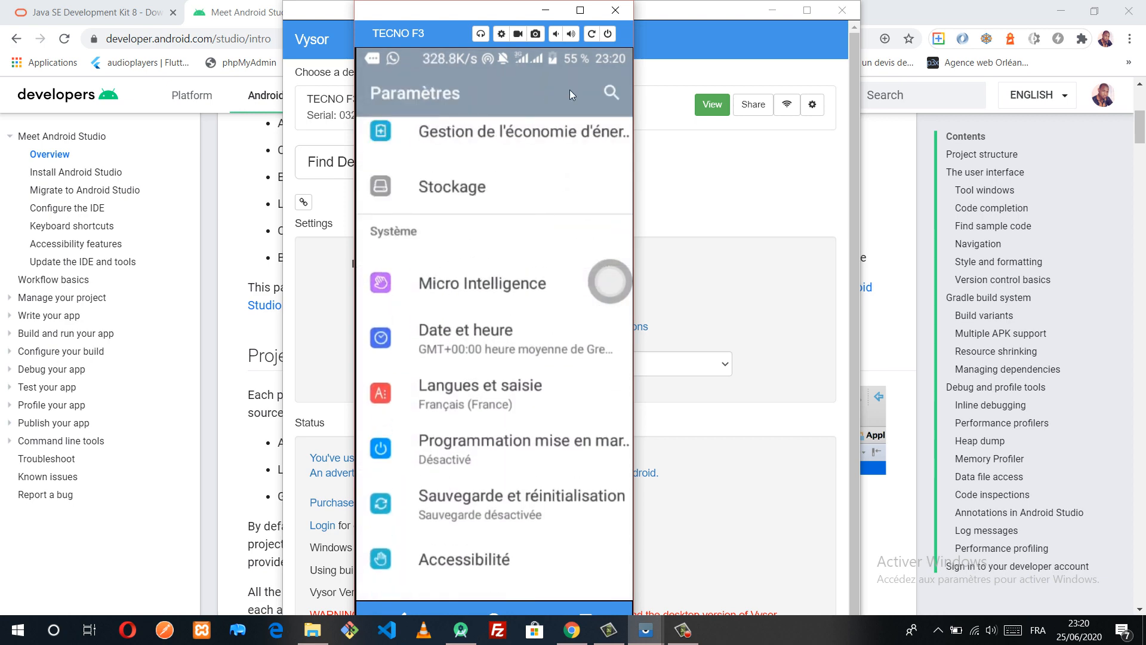
pyautogui.scroll(-1, 510, 299)
pyautogui.scroll(-1, 512, 318)
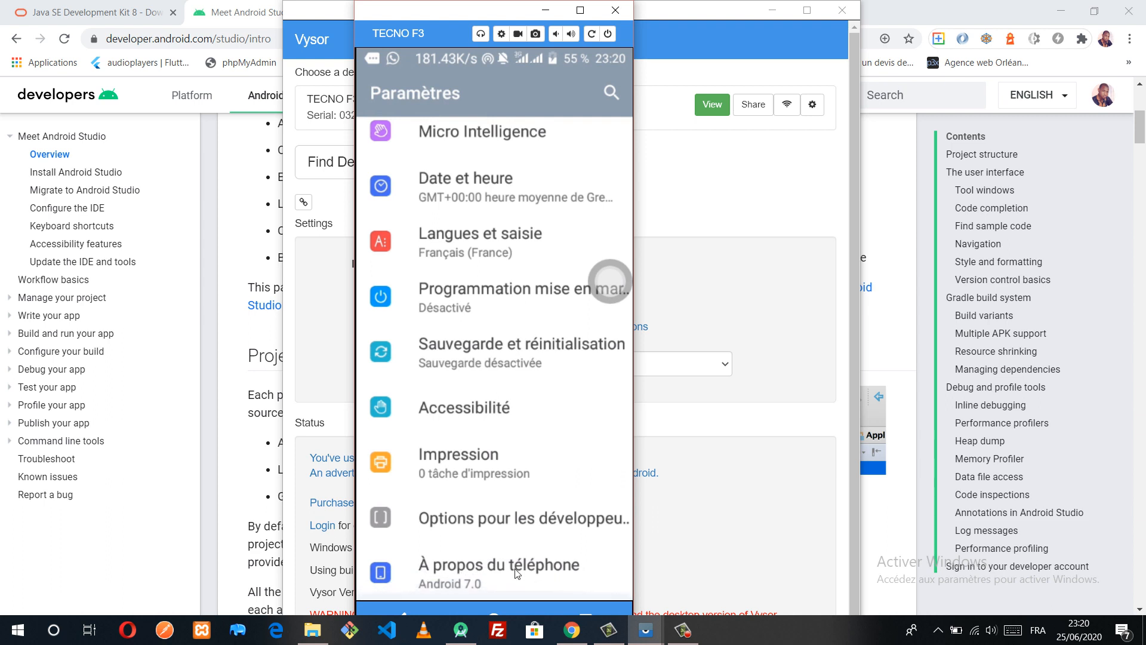
pyautogui.click(517, 572)
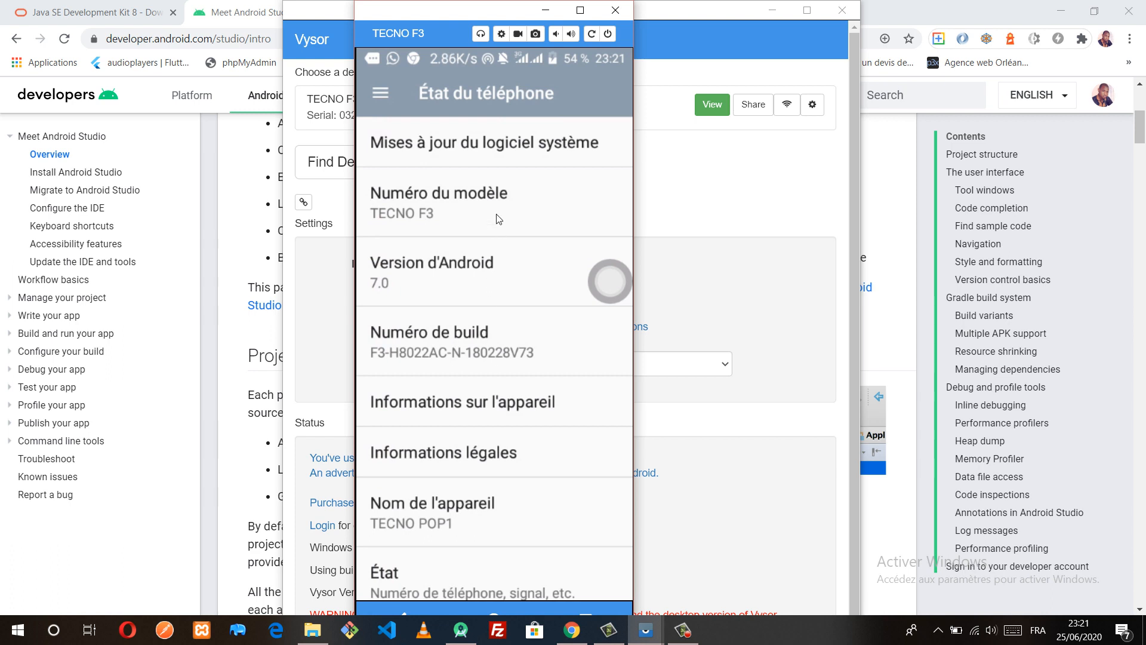
# Activate Numéro de build repeatedly to unlock developer mode, and look through the remaining phone information.
pyautogui.click(461, 351)
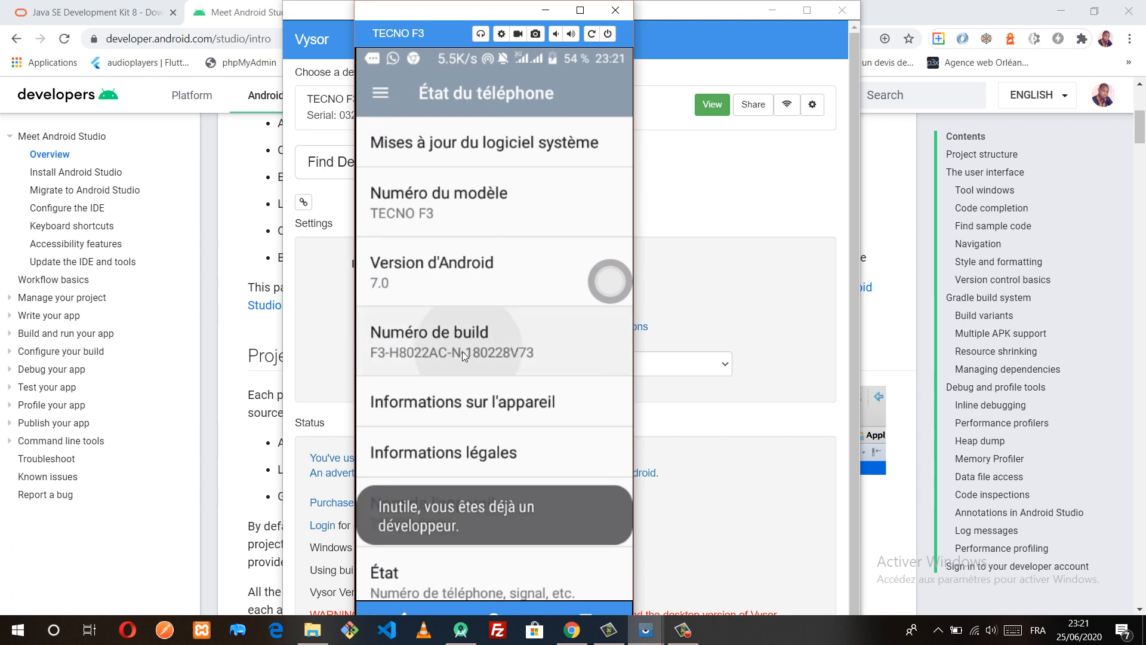
pyautogui.click(464, 352)
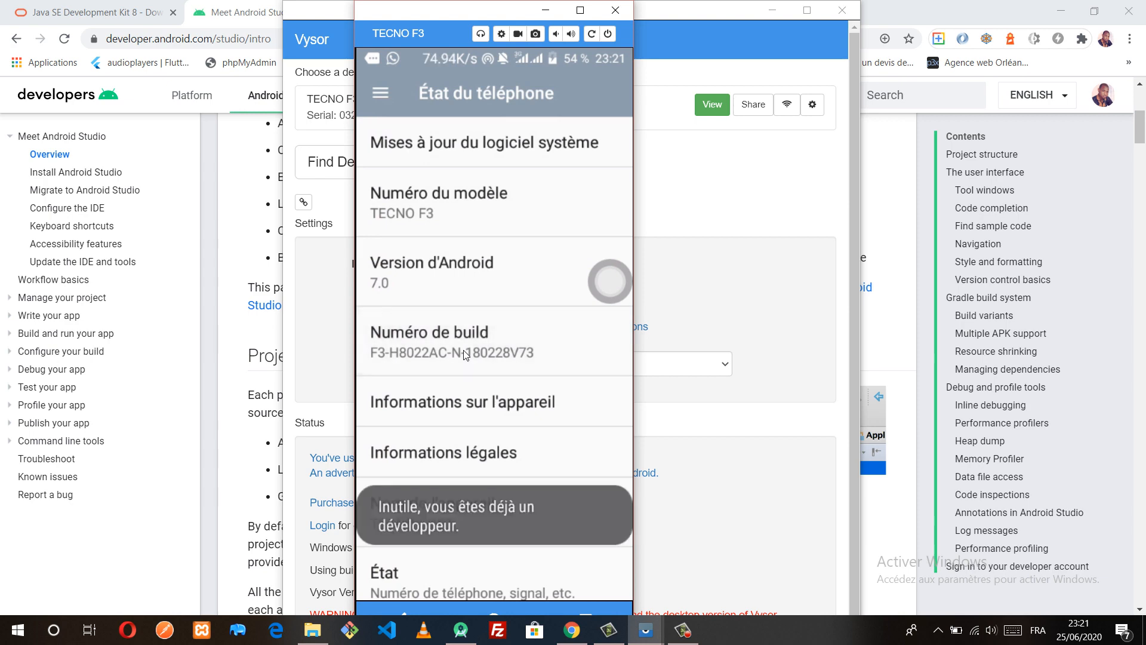
pyautogui.click(464, 351)
pyautogui.scroll(-3, 485, 574)
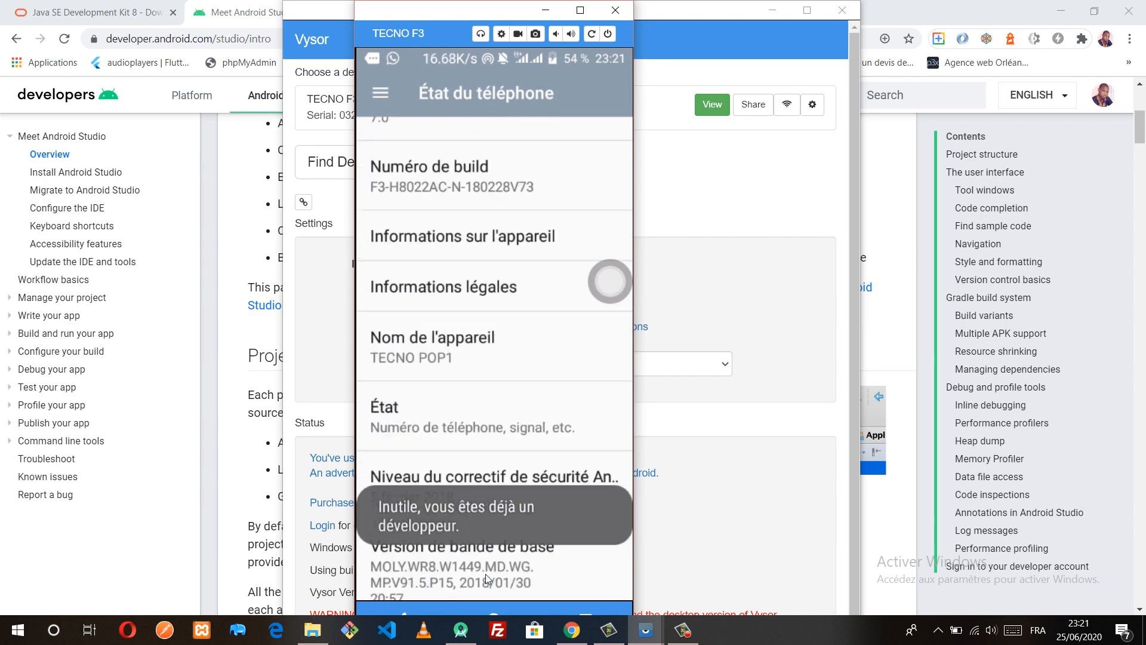
pyautogui.scroll(-2, 485, 575)
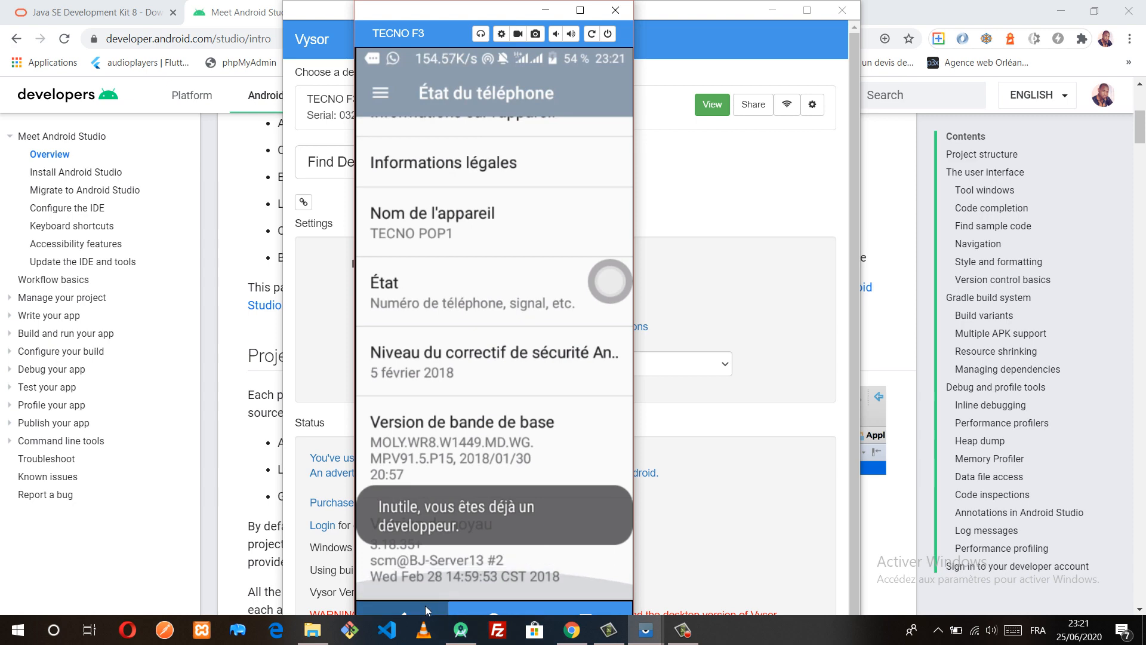
# Return to Paramètres, open Options pour les développeurs and check the Débogage USB setting under Débogage.
pyautogui.rightClick(454, 346)
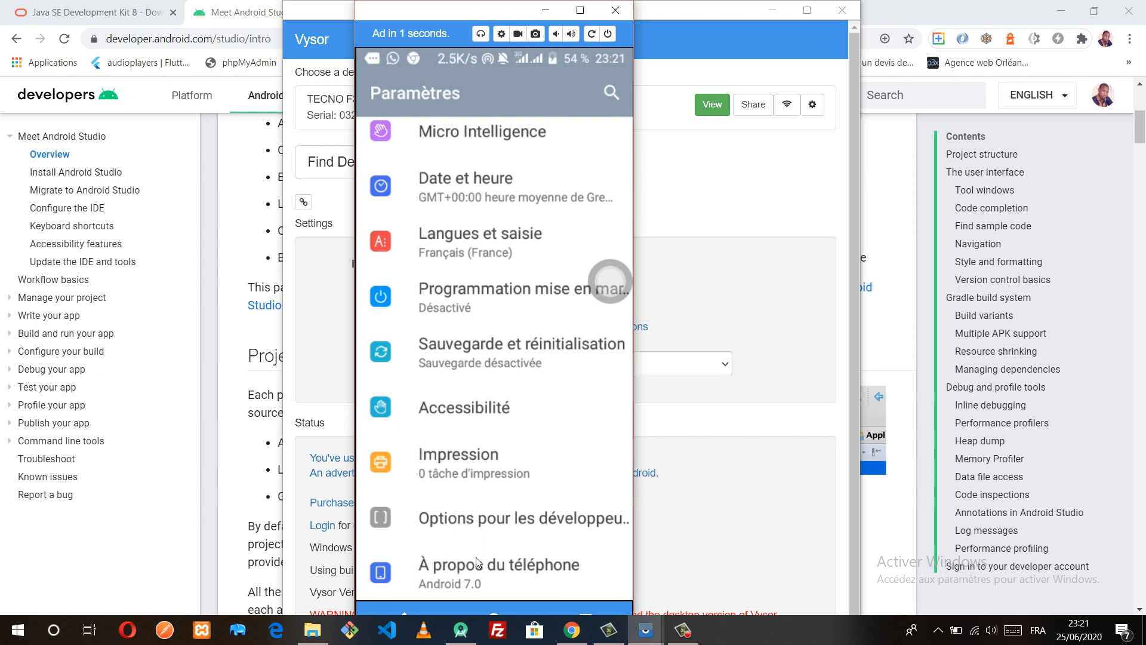
pyautogui.click(468, 517)
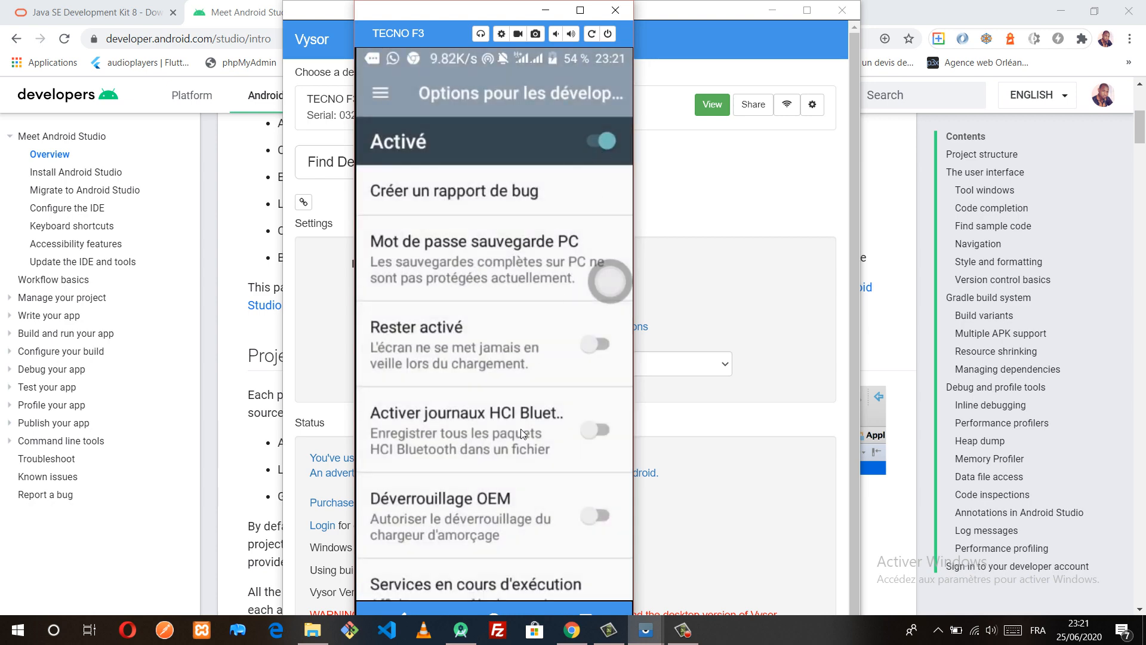
pyautogui.moveTo(521, 429); pyautogui.dragTo(472, 145)
pyautogui.moveTo(480, 443); pyautogui.dragTo(460, 230)
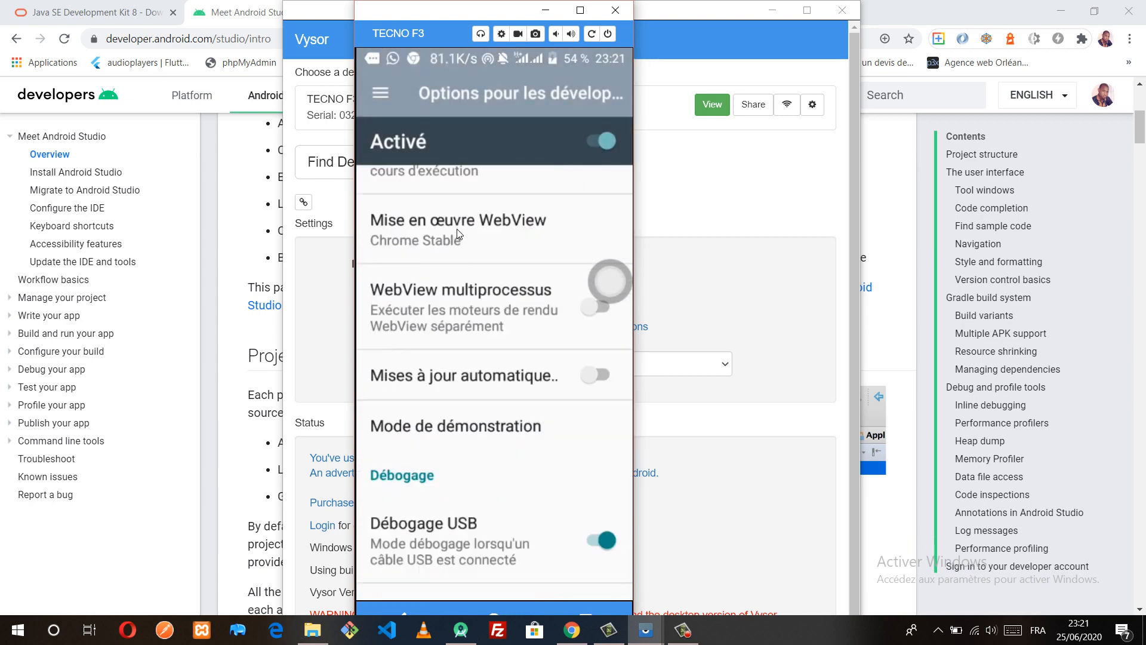
pyautogui.moveTo(458, 174); pyautogui.dragTo(462, 224)
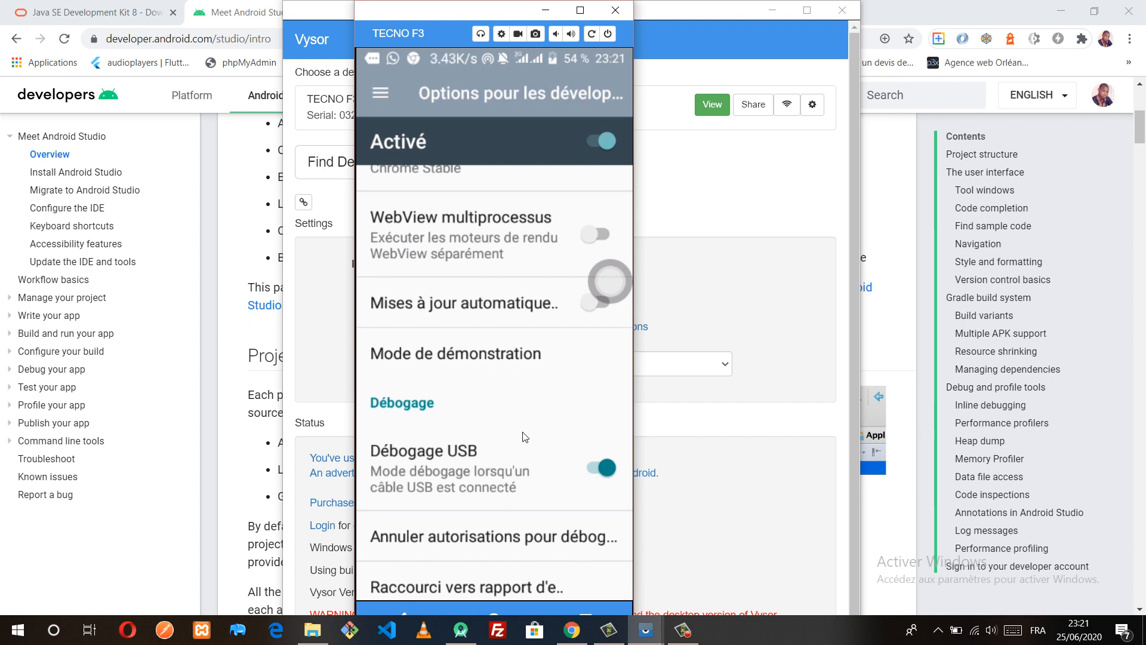
pyautogui.click(682, 630)
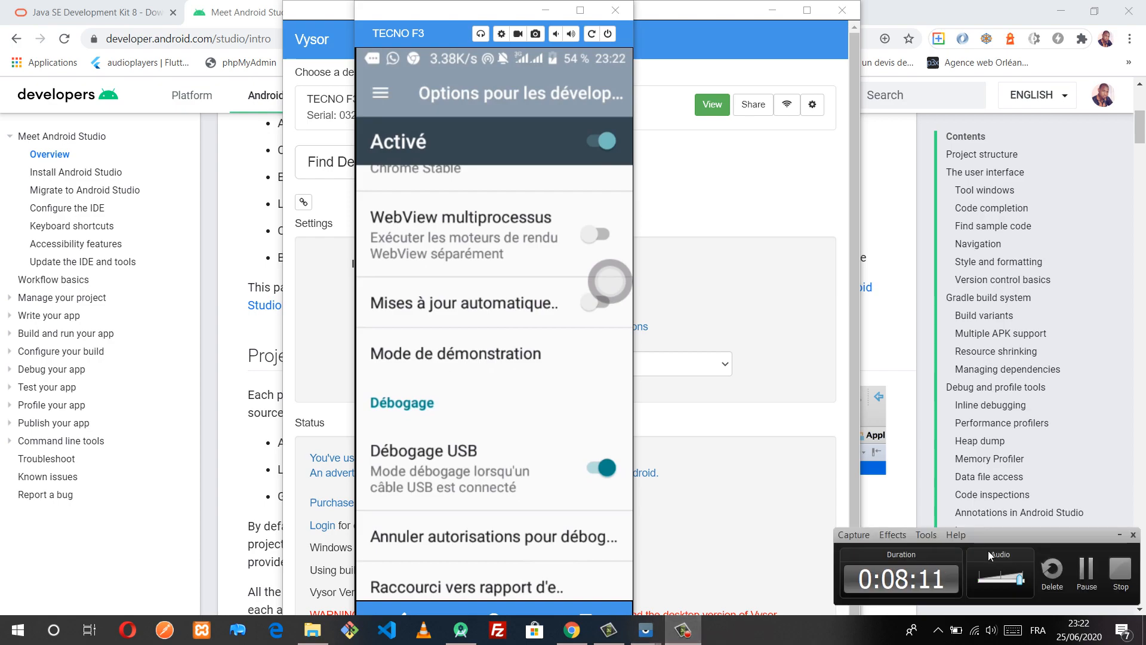